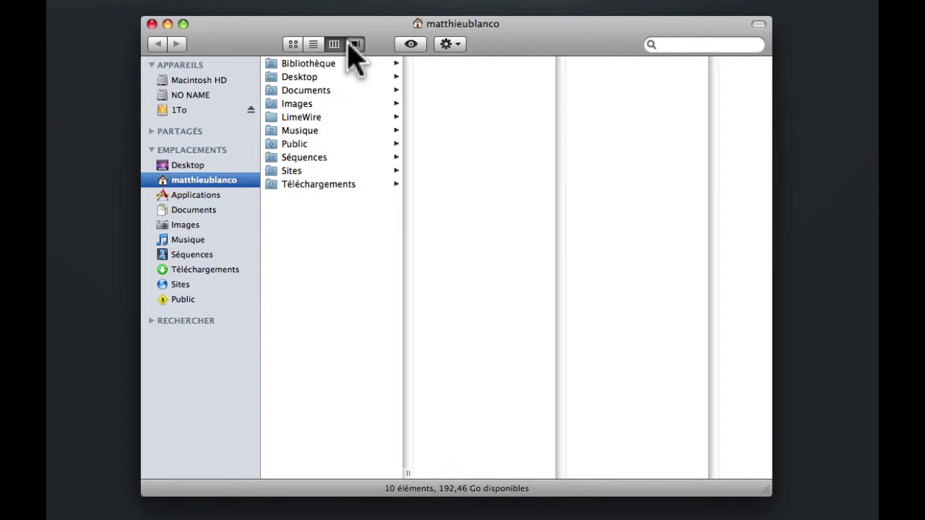
Browse the home folder in Cover Flow view, and switch it to icon view
left_click(355, 44)
left_click_drag(508, 289, 579, 285)
left_click(292, 44)
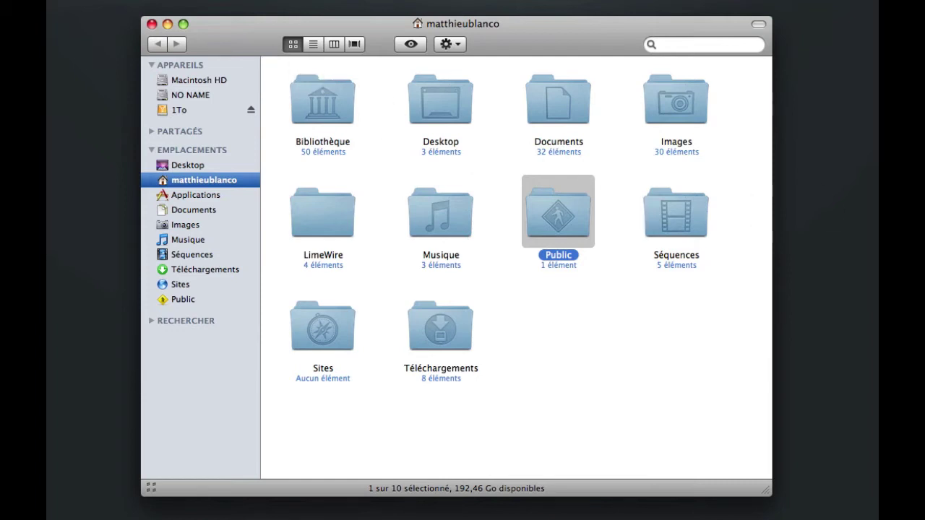
Open the Finder toolbar customization, remove the Action and Recherche items, and place Précédent at the start of the toolbar
right_click(531, 58)
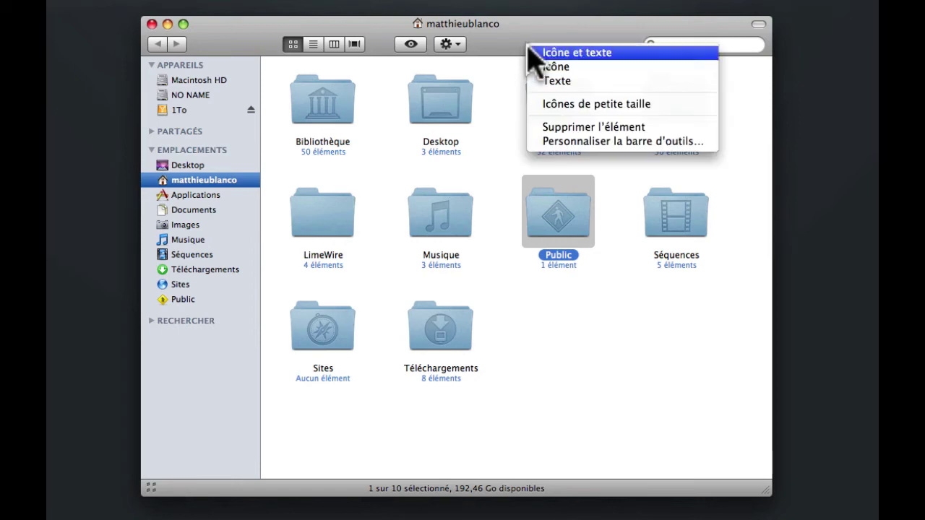
left_click(657, 142)
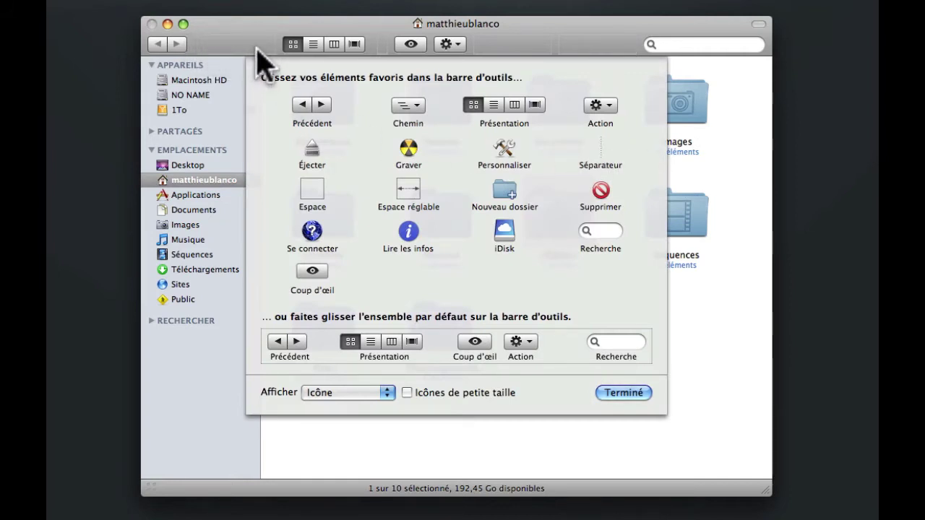
left_click_drag(313, 51, 155, 51)
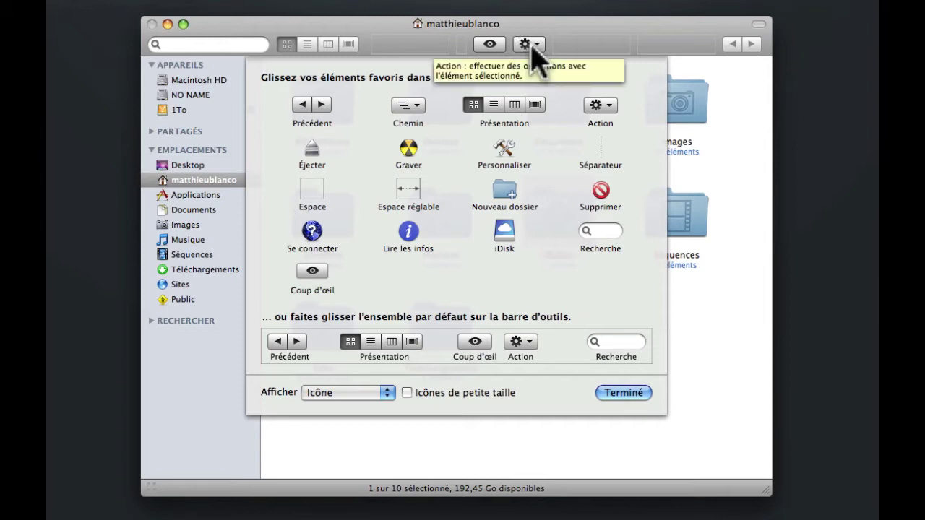
left_click_drag(530, 44, 527, 10)
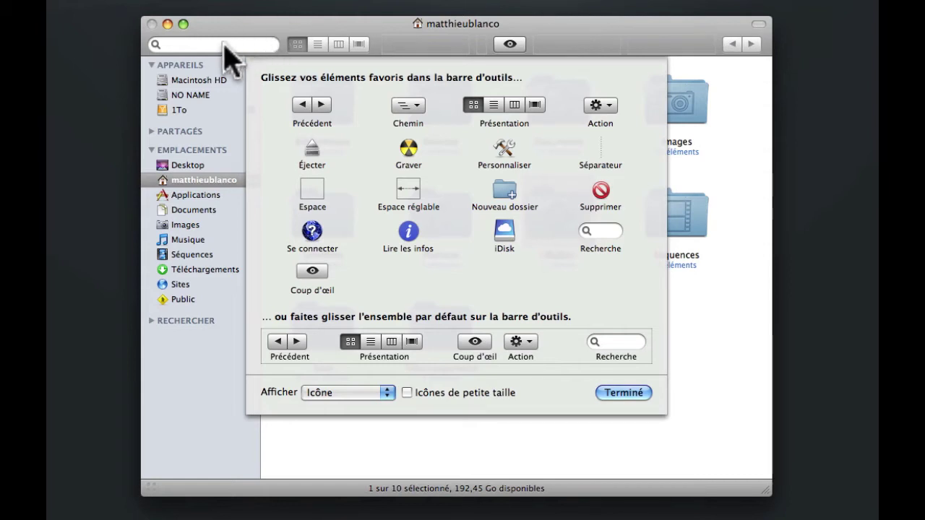
left_click_drag(214, 45, 258, 21)
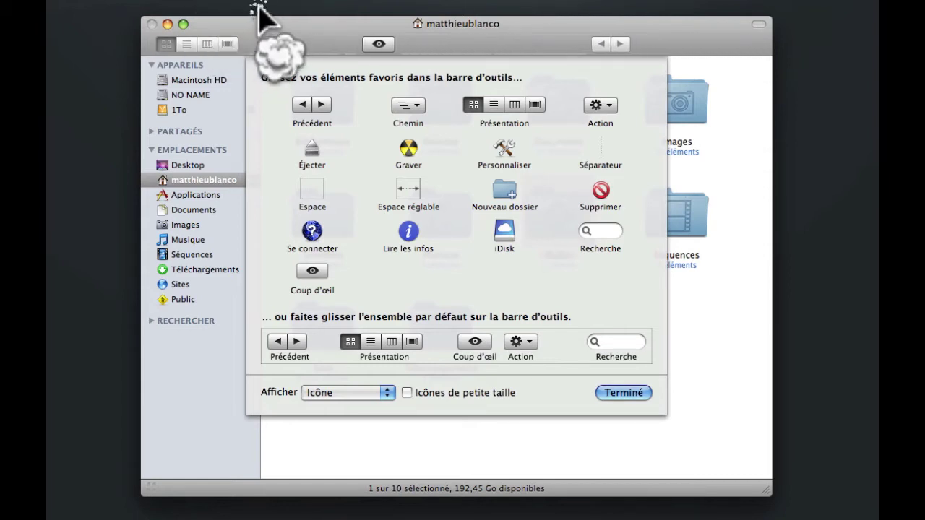
left_click_drag(758, 46, 176, 41)
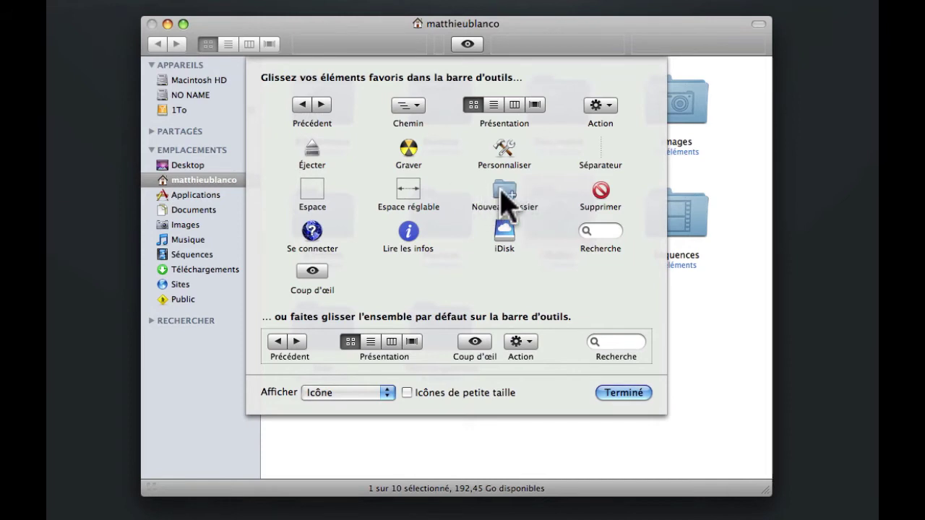
Add Nouveau dossier, Lire les infos and Supprimer after Présentation, put Graver at the far end, and move Coup d'œil beside Supprimer
left_click_drag(503, 191, 312, 50)
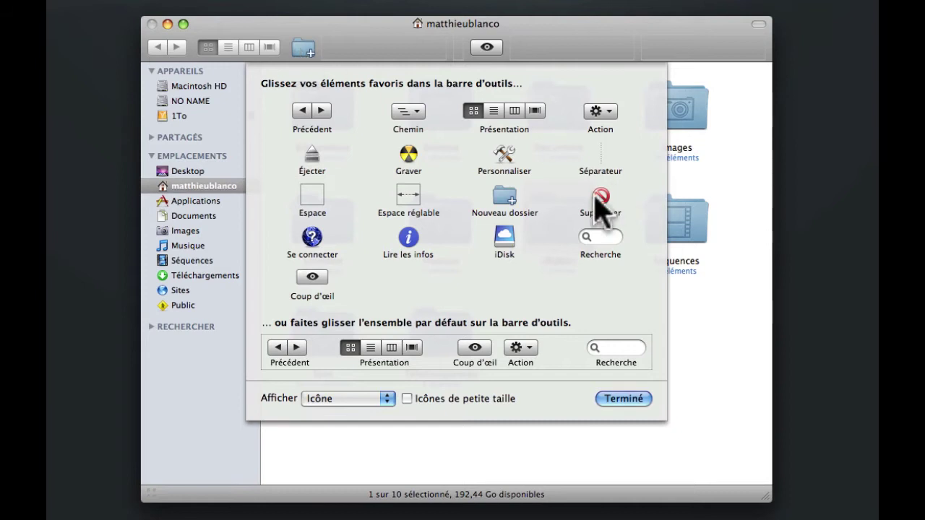
left_click_drag(564, 180, 331, 49)
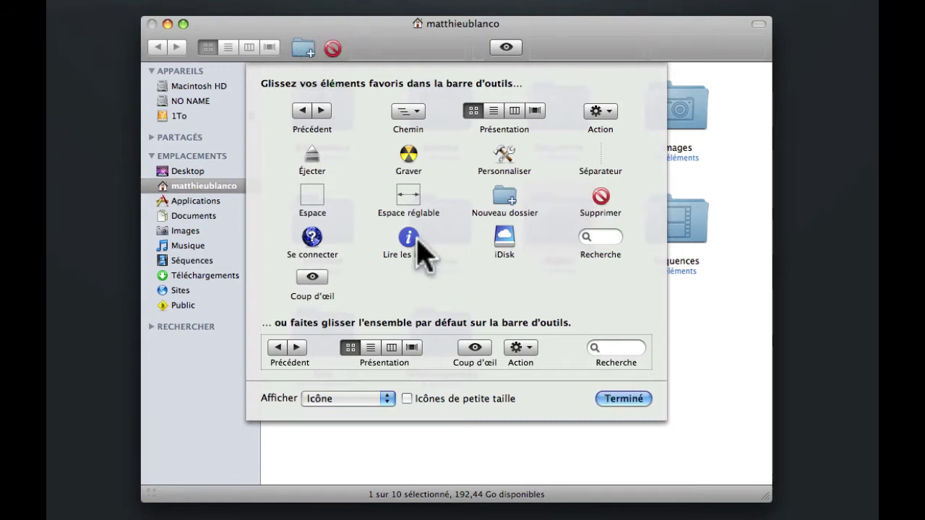
left_click_drag(410, 236, 372, 46)
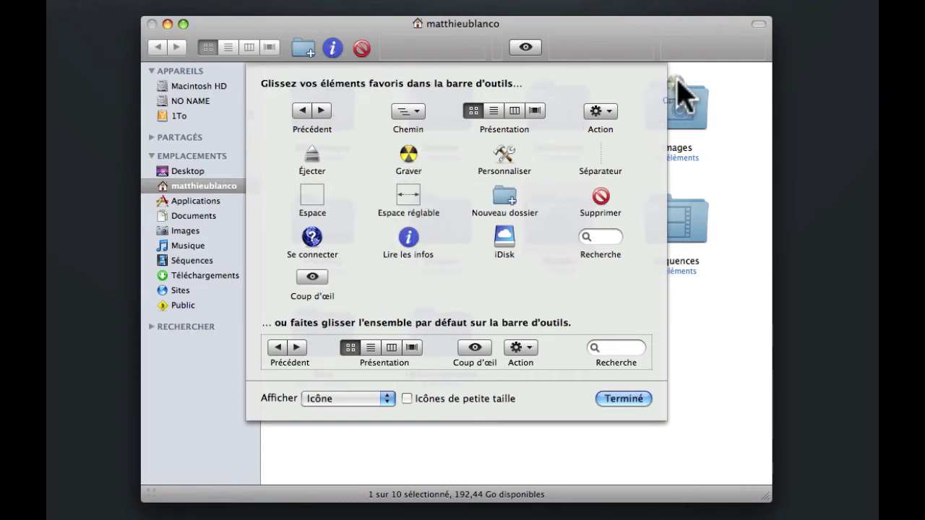
mouse_move(678, 79)
left_mouse_down()
mouse_move(759, 16)
mouse_move(754, 49)
left_mouse_up()
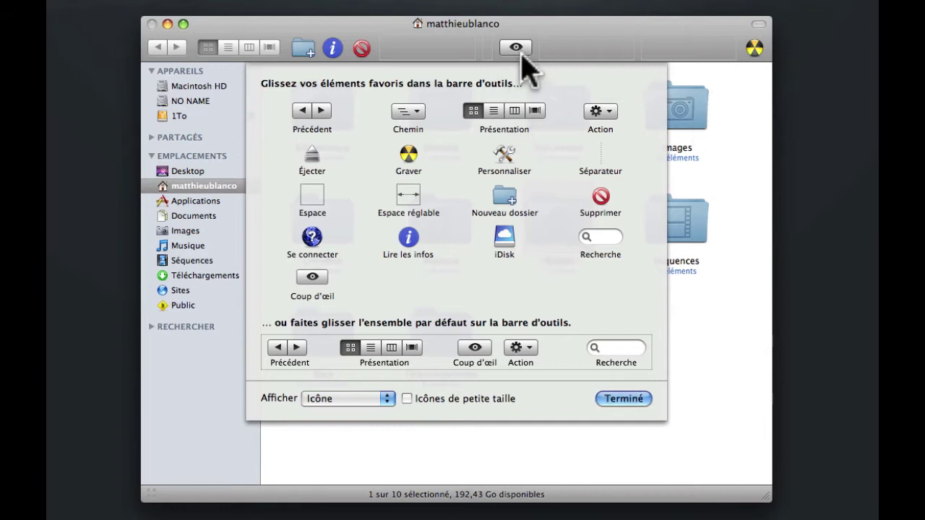
left_click_drag(518, 49, 394, 49)
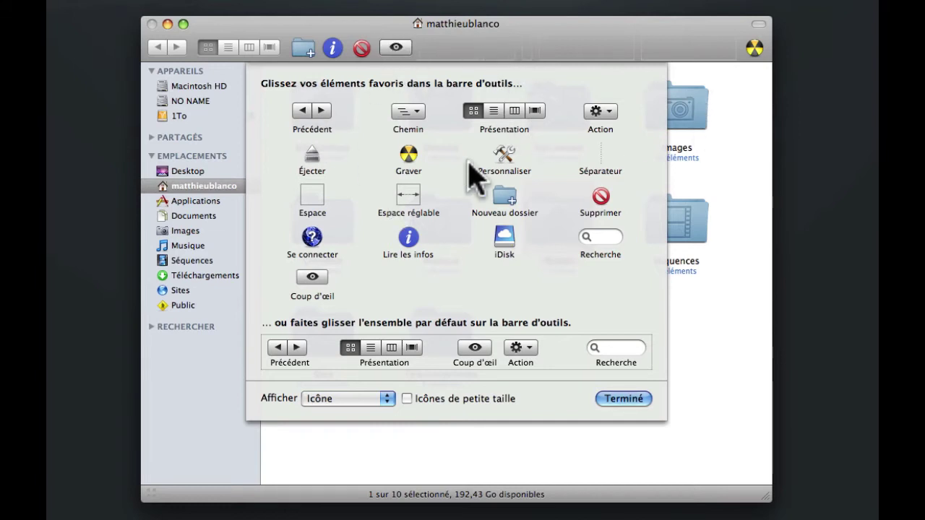
Insert a Séparateur before Supprimer and another before Nouveau dossier in the Finder toolbar
left_click_drag(601, 152, 353, 52)
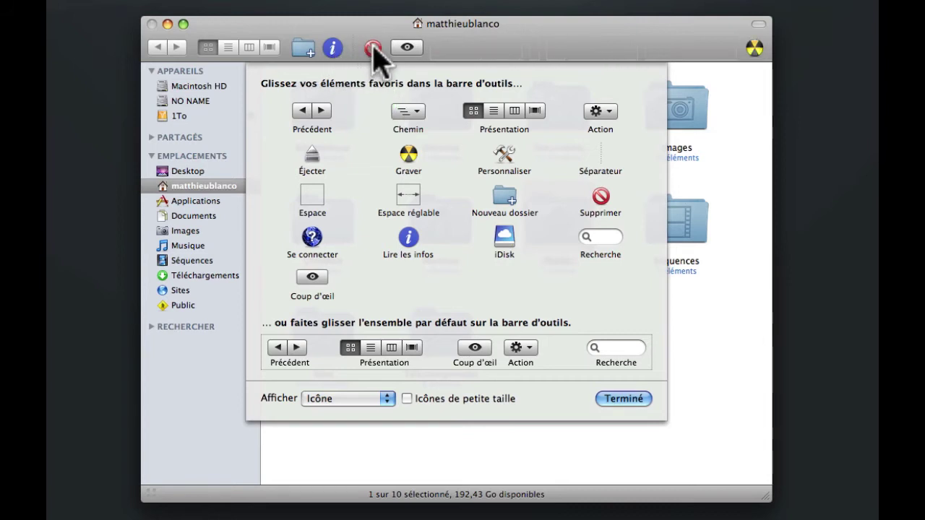
left_click(374, 49)
left_click_drag(605, 172, 321, 62)
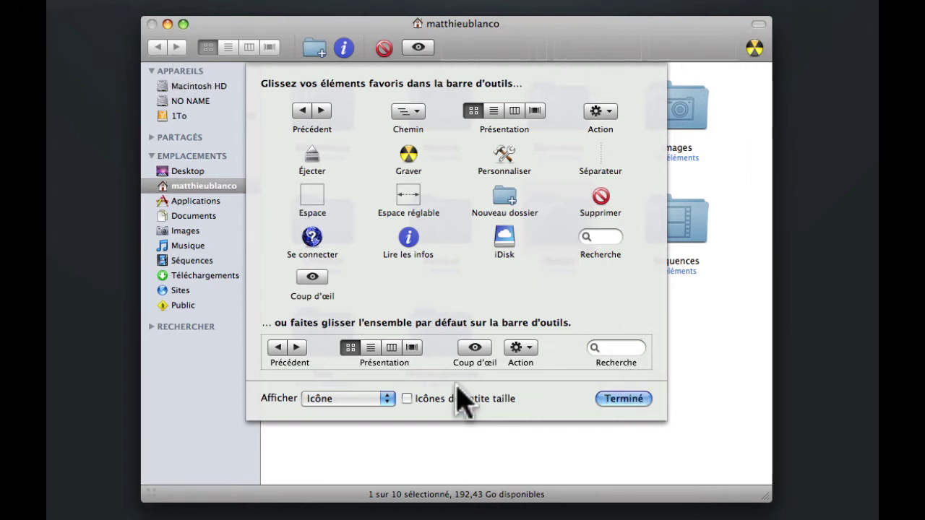
Enable Icônes de petite taille, try the Icône et texte and Texte displays, and finish customizing with the display set to Icône
left_click(340, 399)
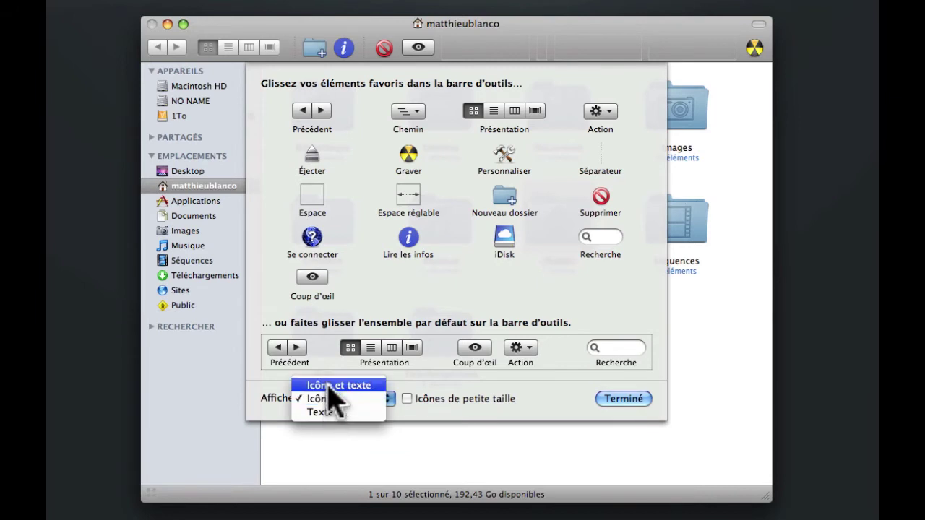
left_click(329, 386)
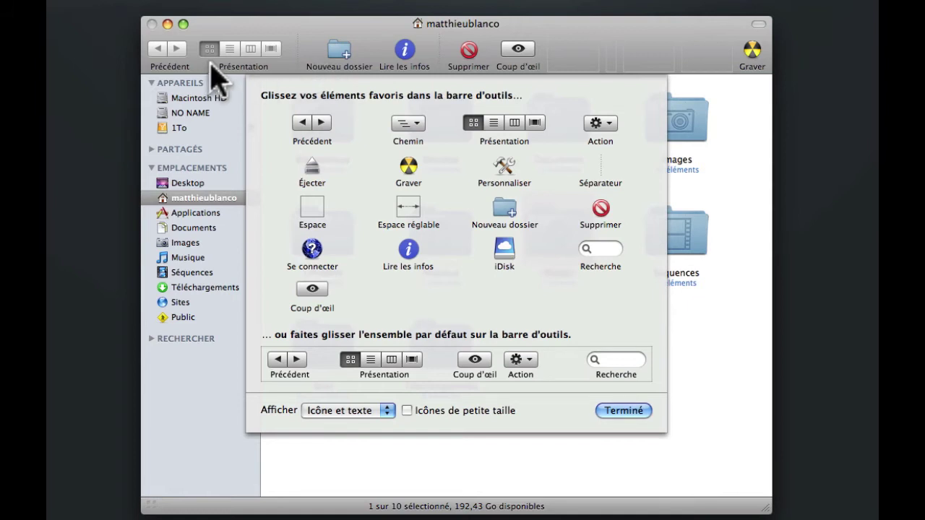
left_click(425, 409)
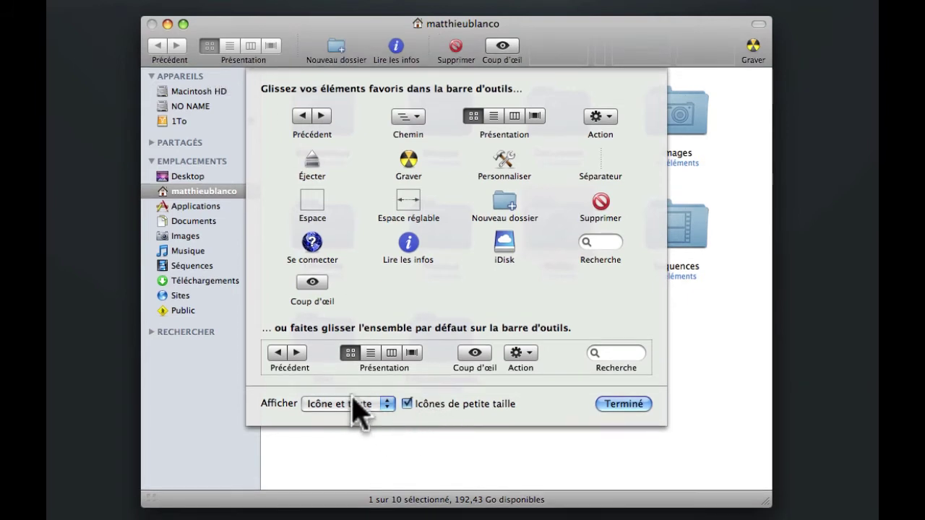
left_click(354, 402)
left_click(345, 431)
left_click(334, 387)
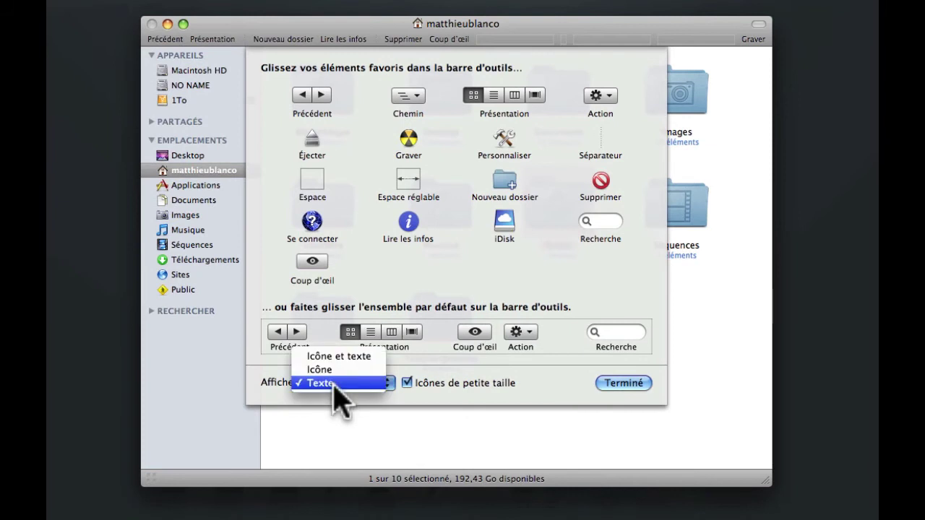
left_click(322, 370)
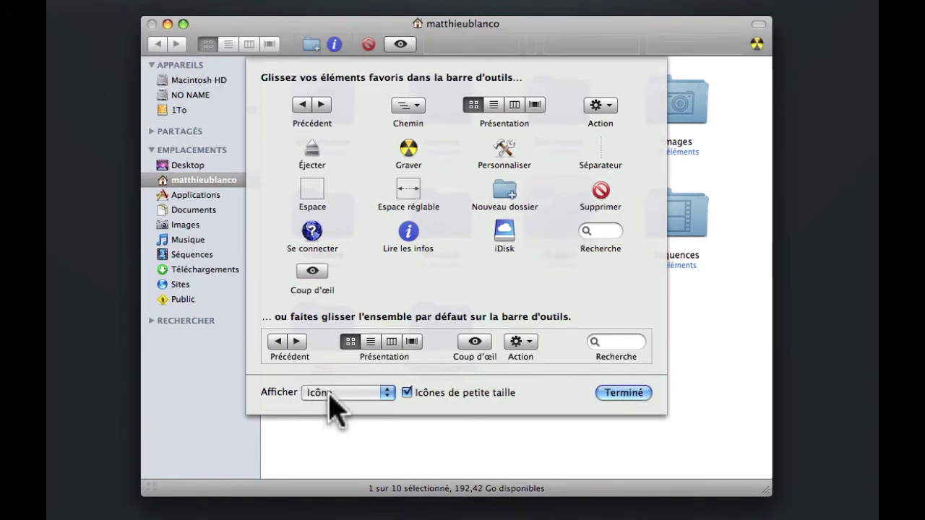
left_click(632, 397)
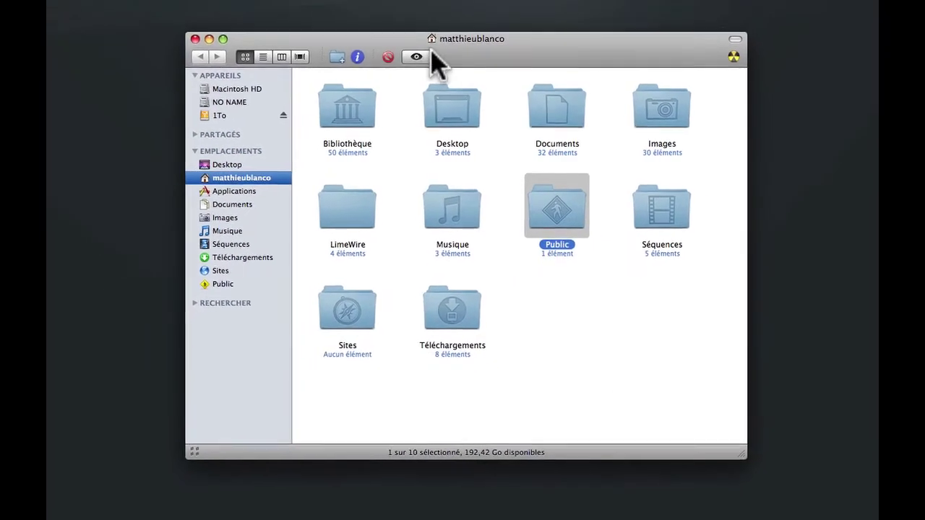
Toggle the Coup d'œil preview of the Public folder and close the Finder window
left_click(418, 57)
left_click(417, 57)
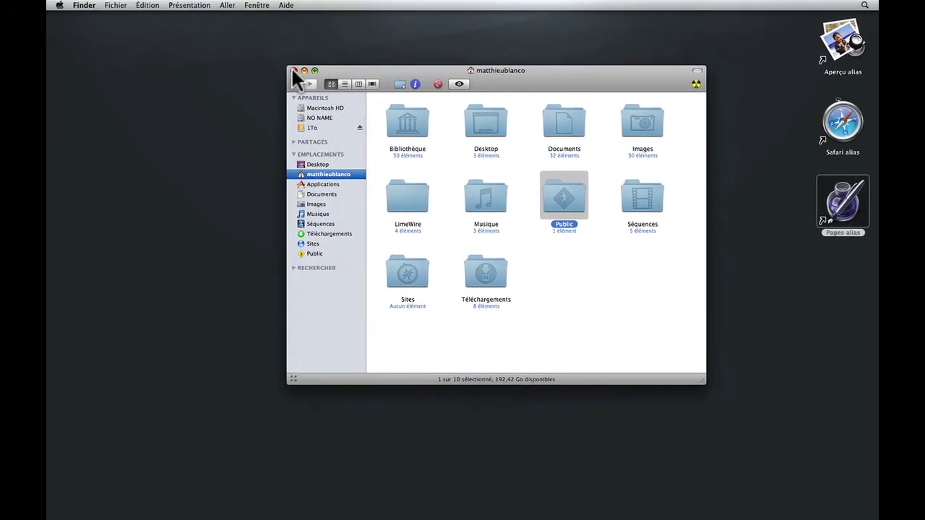
left_click(294, 70)
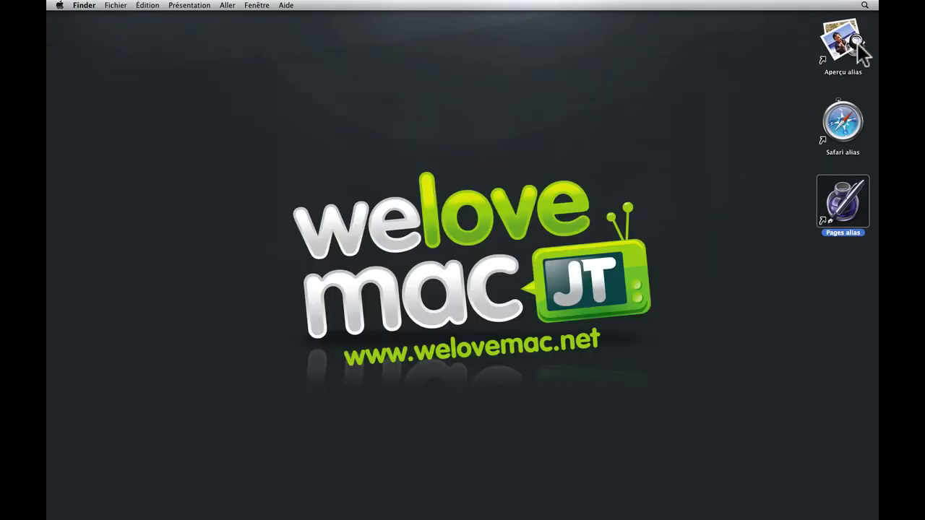
Open Aperçu from its desktop alias and try zooming, panning and making a rectangular selection on fond.jpg
double_click(857, 45)
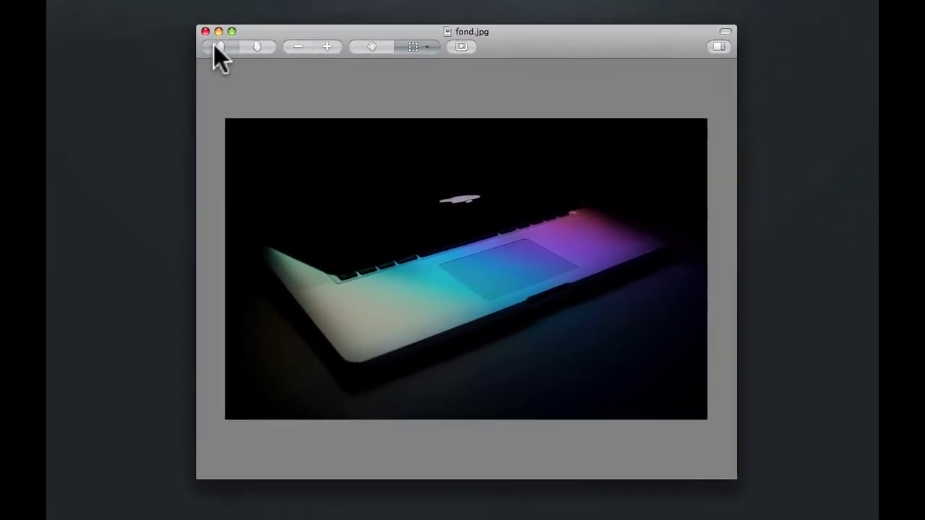
left_click(292, 42)
left_click(321, 43)
left_click(370, 42)
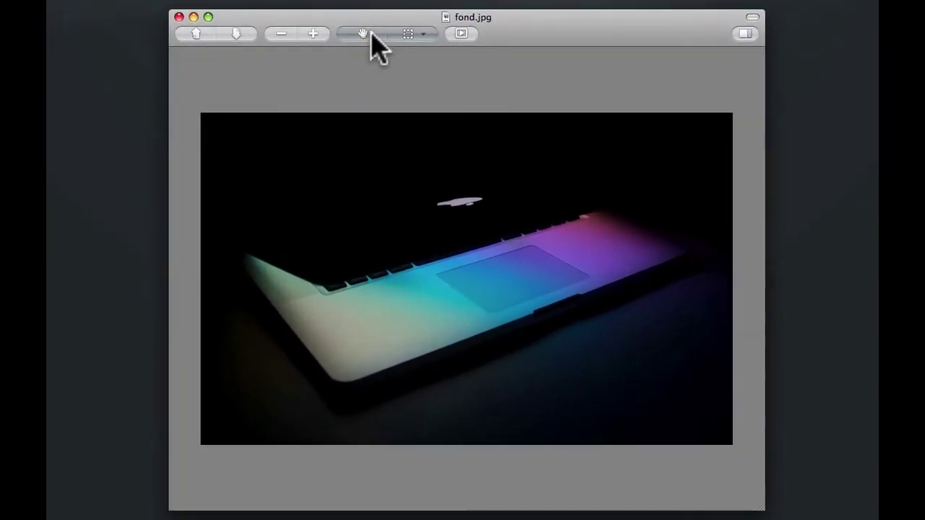
left_click(313, 33)
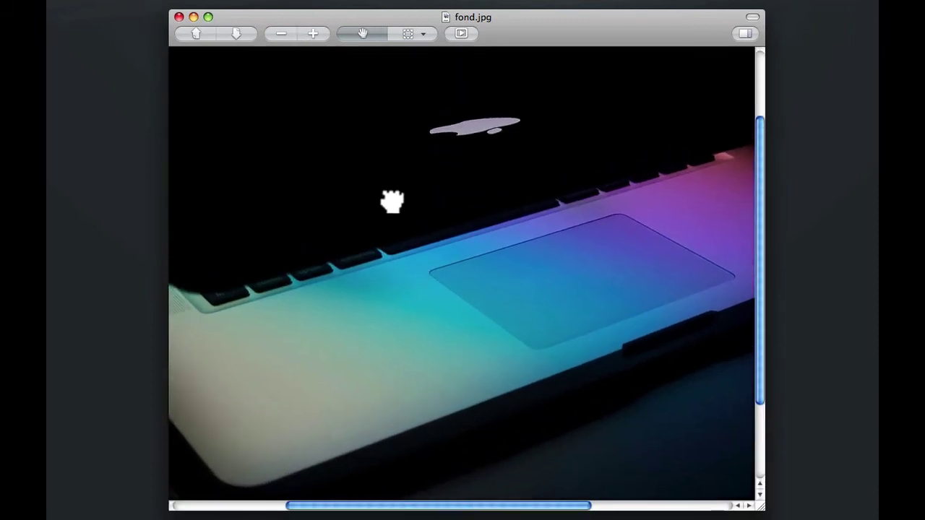
left_click_drag(389, 200, 400, 130)
left_click(283, 33)
left_click(283, 33)
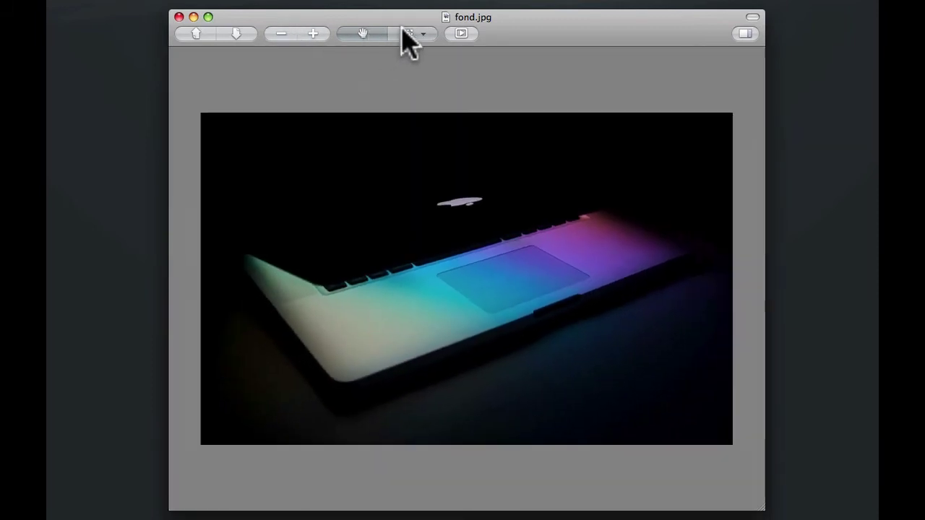
left_click_drag(381, 177, 541, 314)
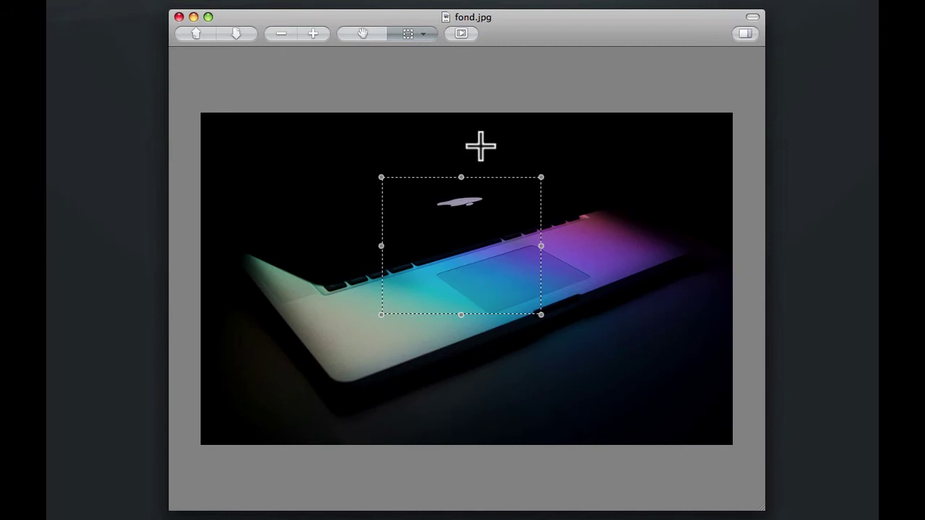
Open the Aperçu toolbar customization and replace the two-button Réduire/agrandir control with the three-button version
right_click(516, 34)
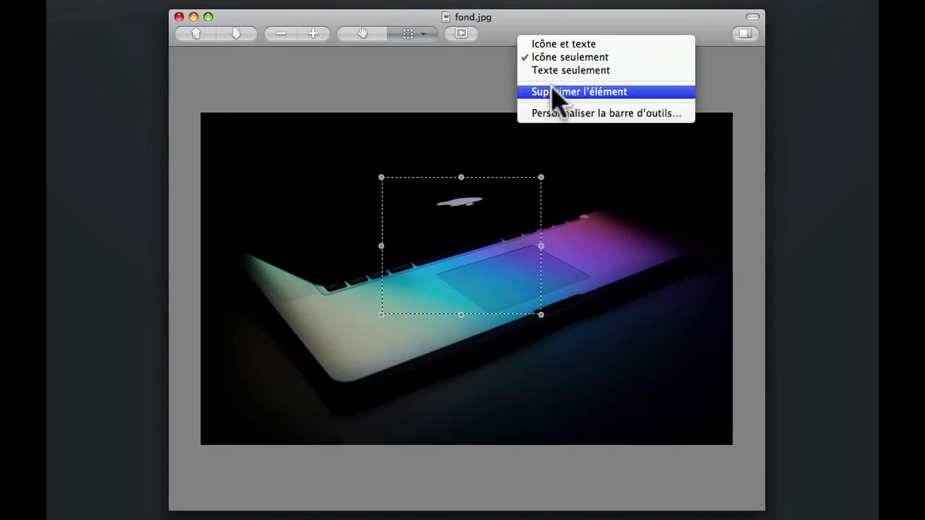
left_click(562, 126)
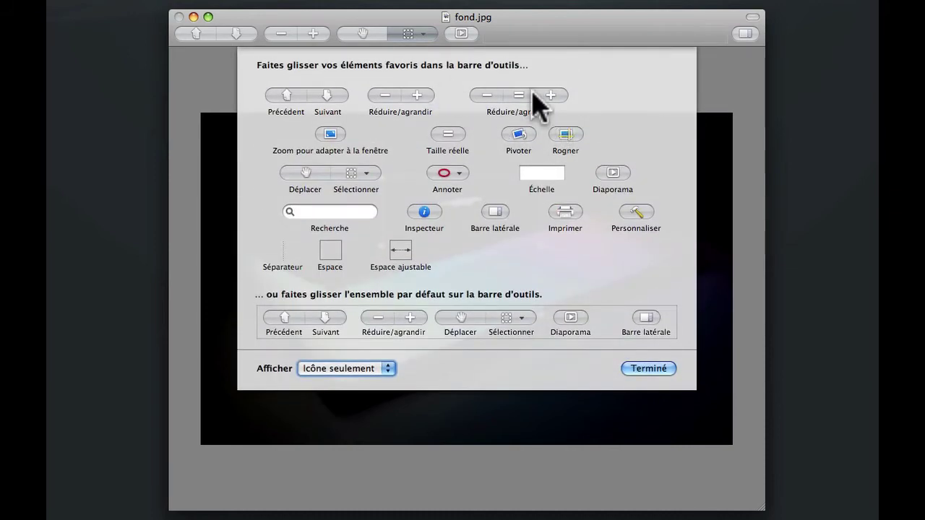
left_click_drag(518, 95, 354, 36)
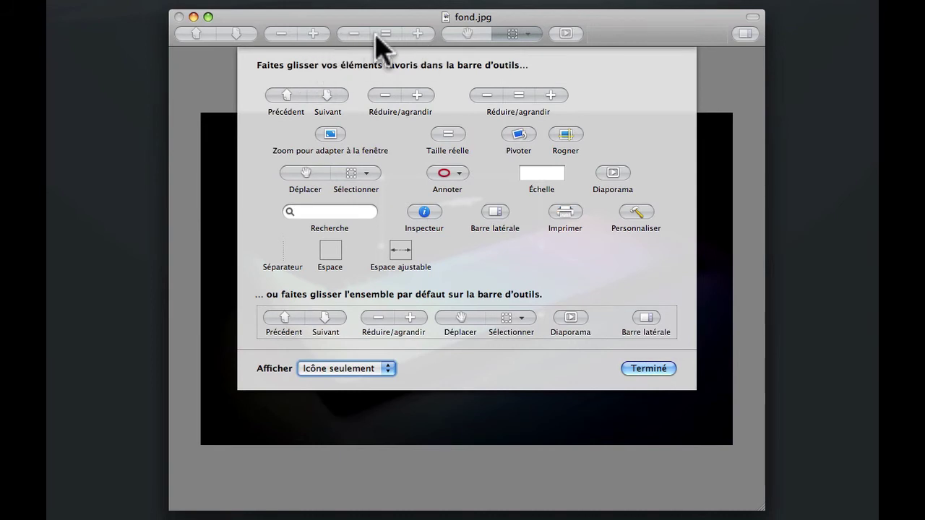
left_click_drag(298, 33, 295, 2)
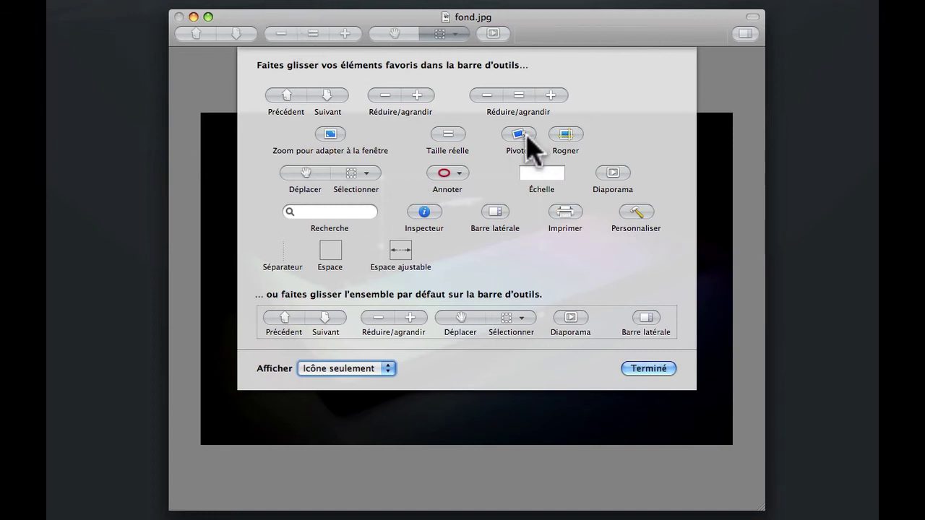
Add Pivoter, Rogner and Annoter before Diaporama, Zoom pour adapter à la fenêtre before Déplacer, and Imprimer before Barre latérale
left_click_drag(526, 140, 482, 35)
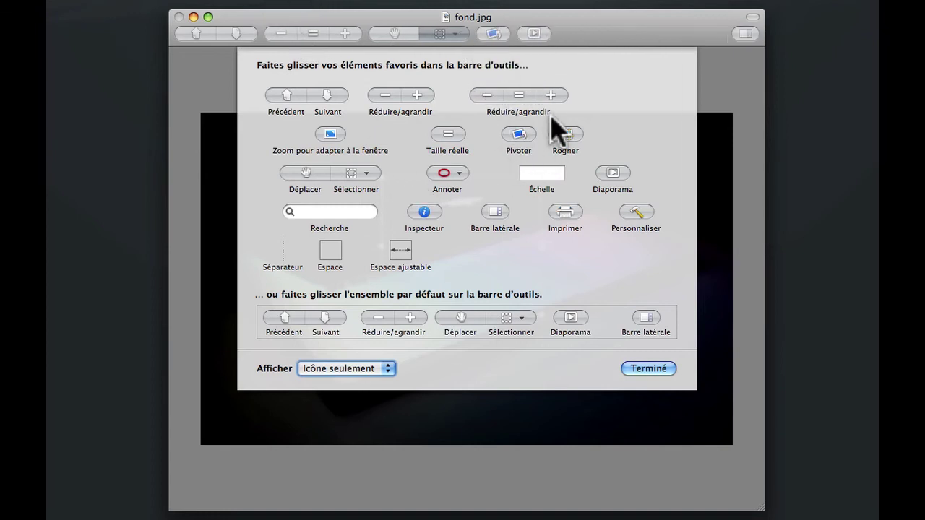
left_click_drag(555, 118, 501, 41)
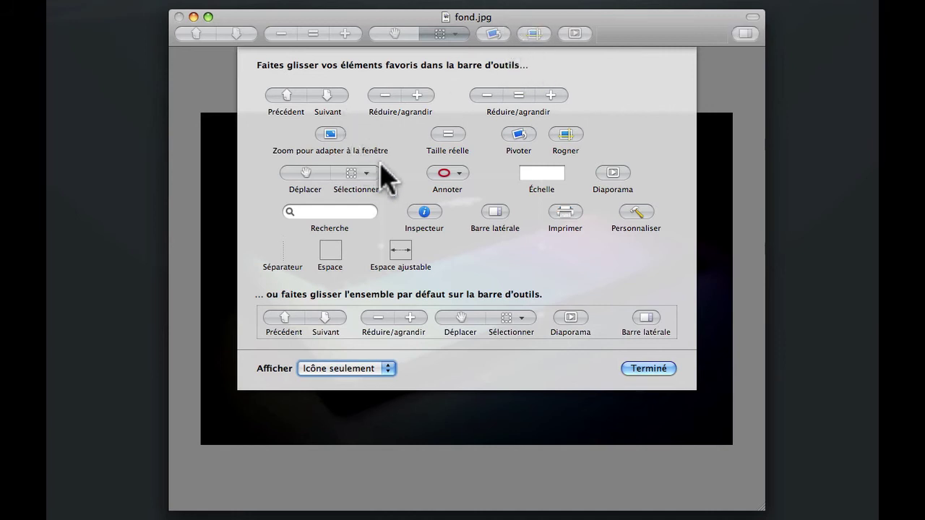
left_click_drag(339, 141, 373, 36)
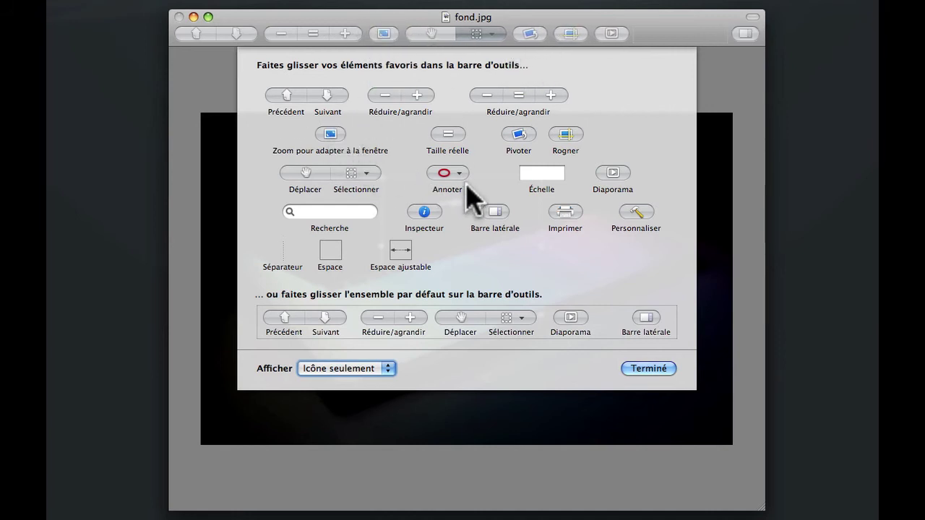
left_click_drag(454, 178, 601, 38)
left_click_drag(563, 214, 727, 34)
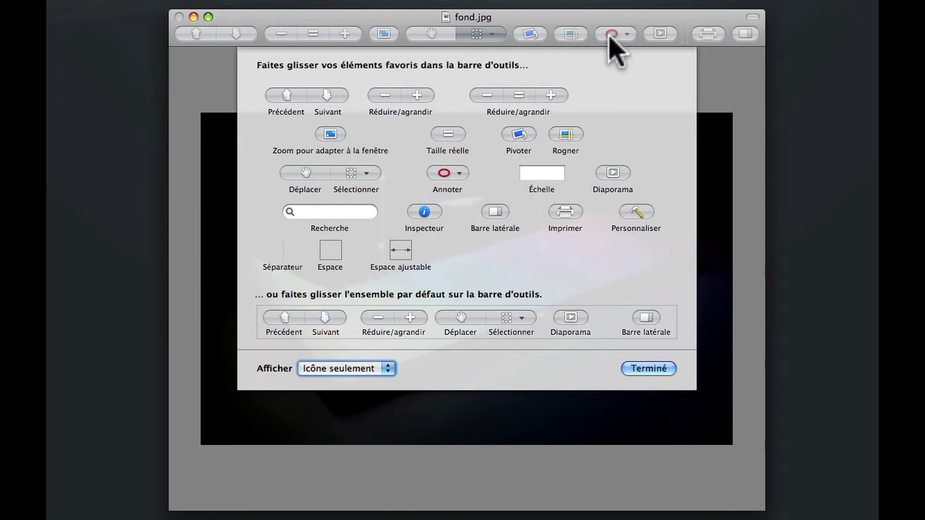
Display the Aperçu toolbar as Icône et texte, finish customizing, and enlarge the fond.jpg window until every toolbar item fits
left_click(345, 369)
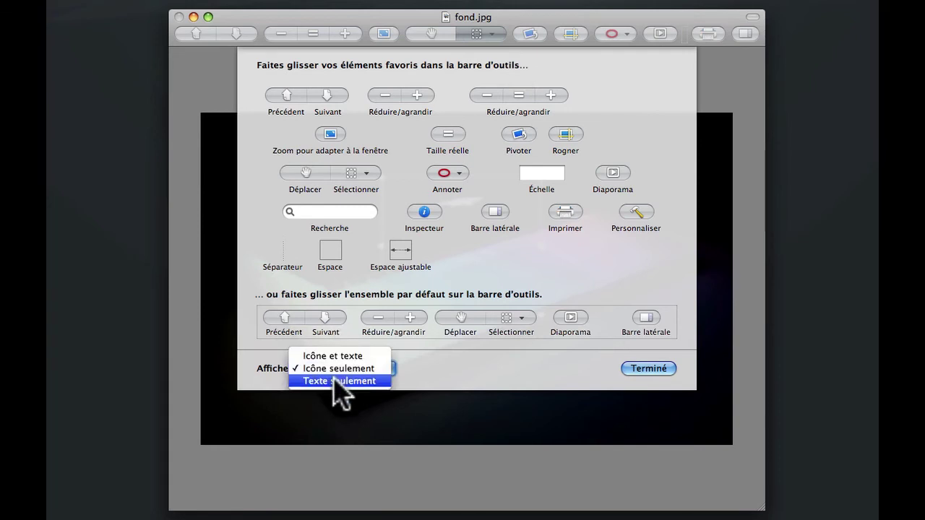
left_click(336, 357)
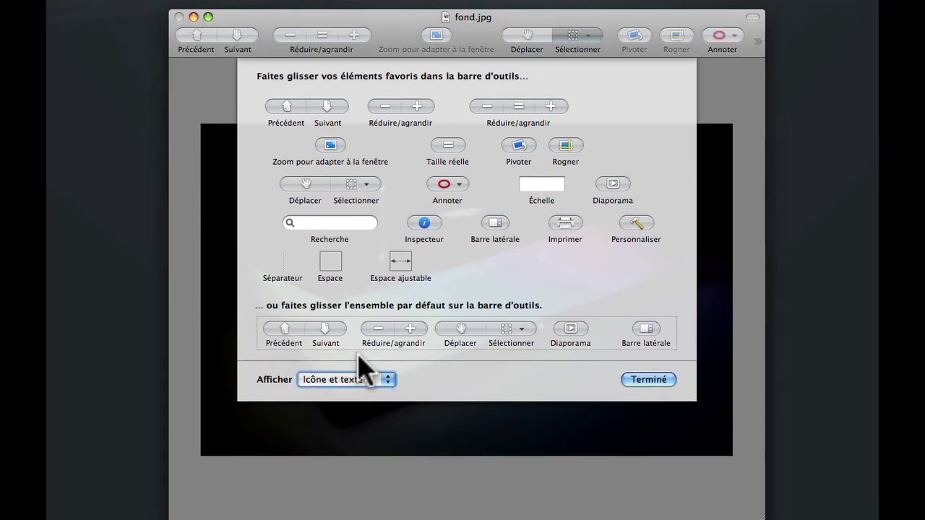
left_click(634, 374)
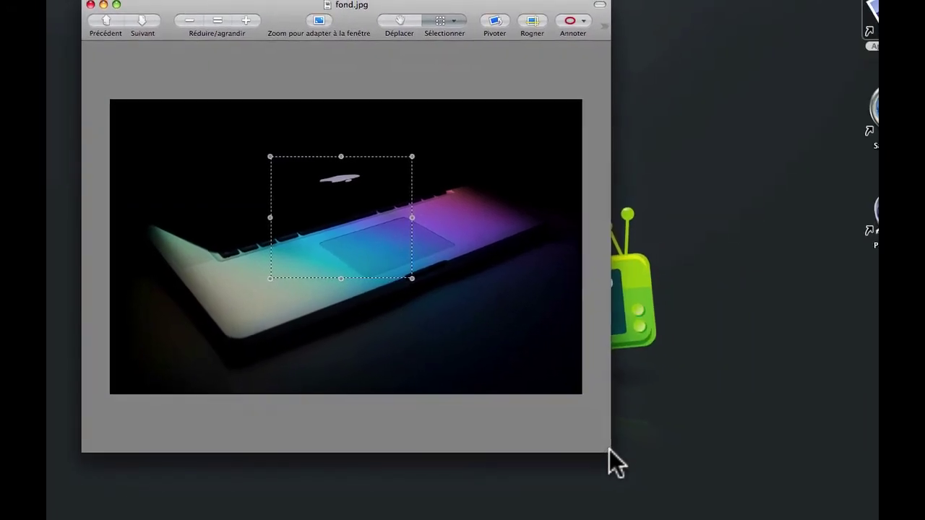
left_click_drag(616, 454, 851, 515)
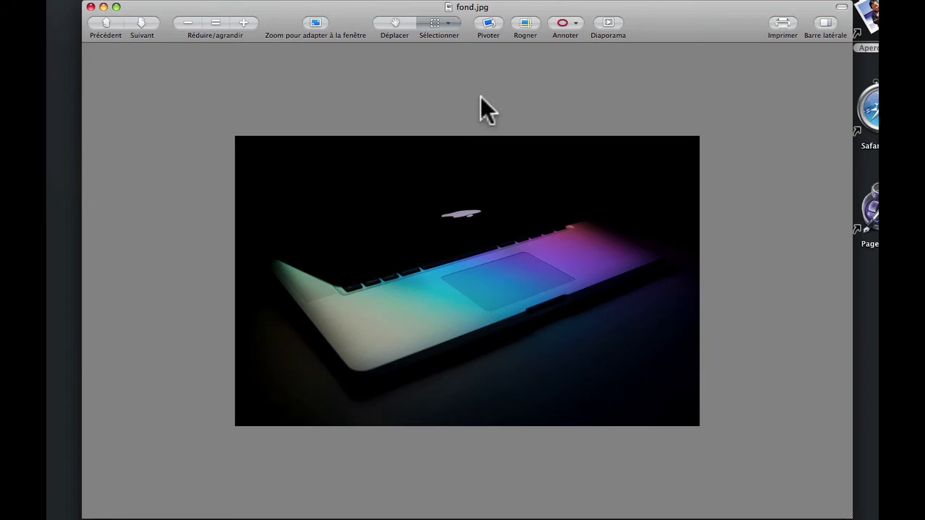
Rotate fond.jpg through a full turn in four quarter turns with Pivoter
left_click(490, 23)
left_click(490, 23)
left_click(490, 23)
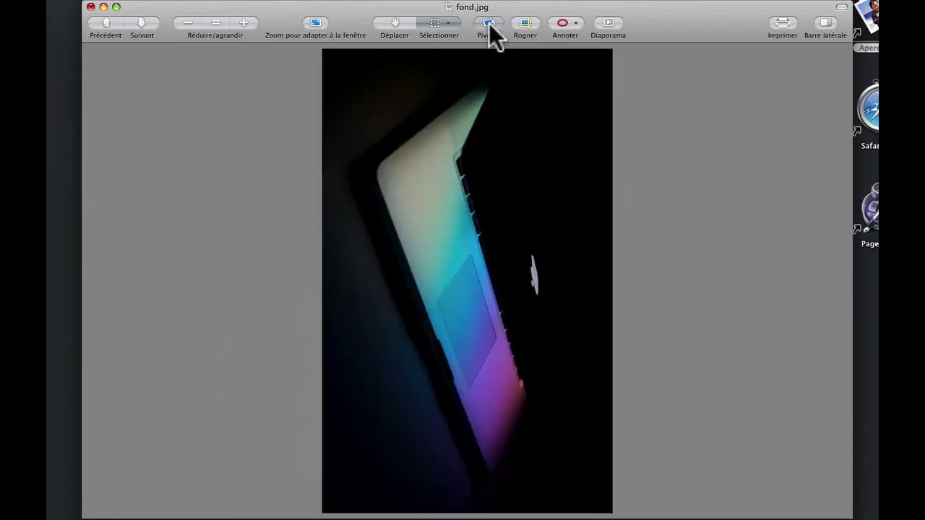
left_click(489, 23)
Select a rectangle around the laptop's trackpad and logo, crop fond.jpg to it with Rogner, and close the image window
left_click_drag(320, 186, 600, 388)
left_click_drag(464, 323, 467, 284)
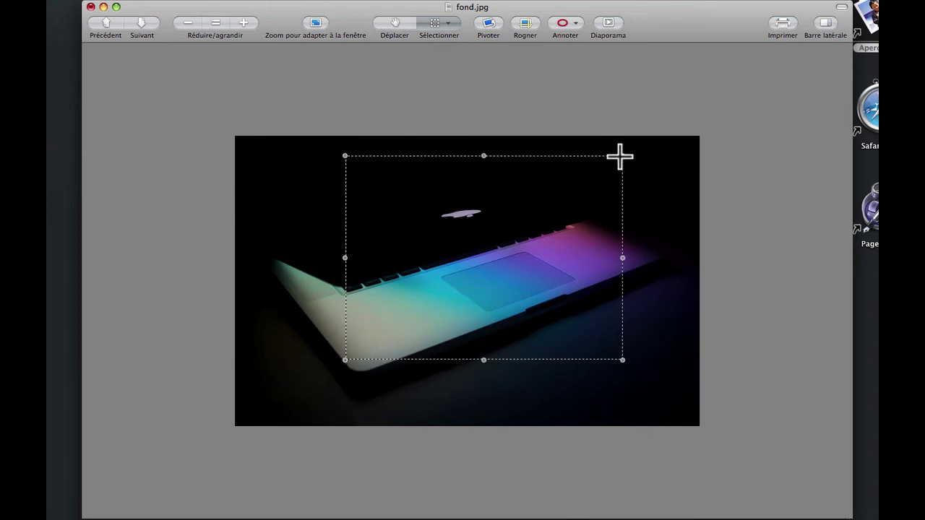
left_click_drag(620, 156, 522, 248)
left_click_drag(466, 312, 526, 275)
left_click(531, 23)
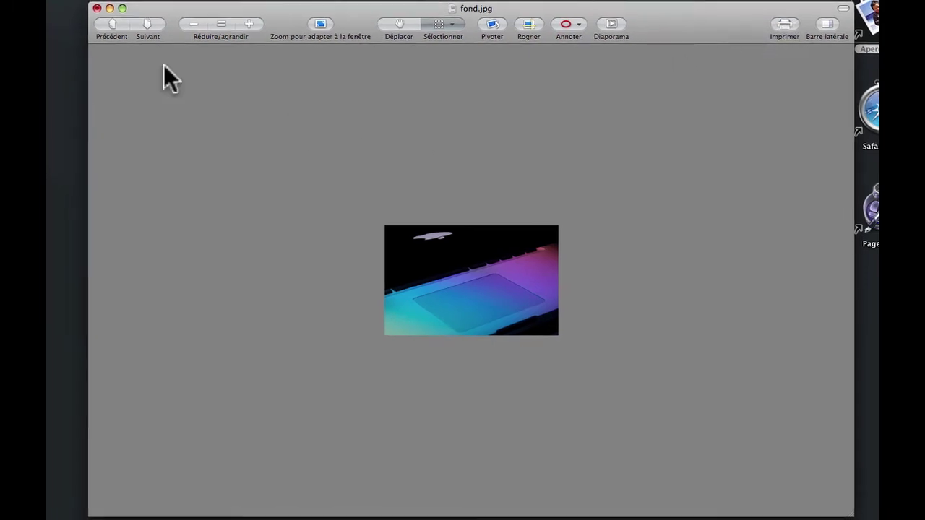
left_click(104, 7)
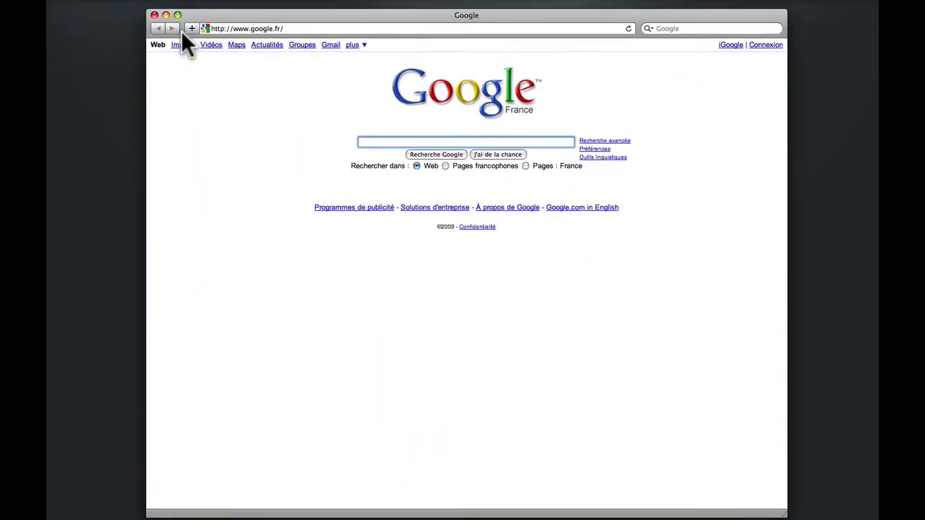
Open the Safari toolbar customization and add Nouvel onglet, Top Sites and Accueil before the Précédent/Suivant control
right_click(188, 31)
left_click(184, 69)
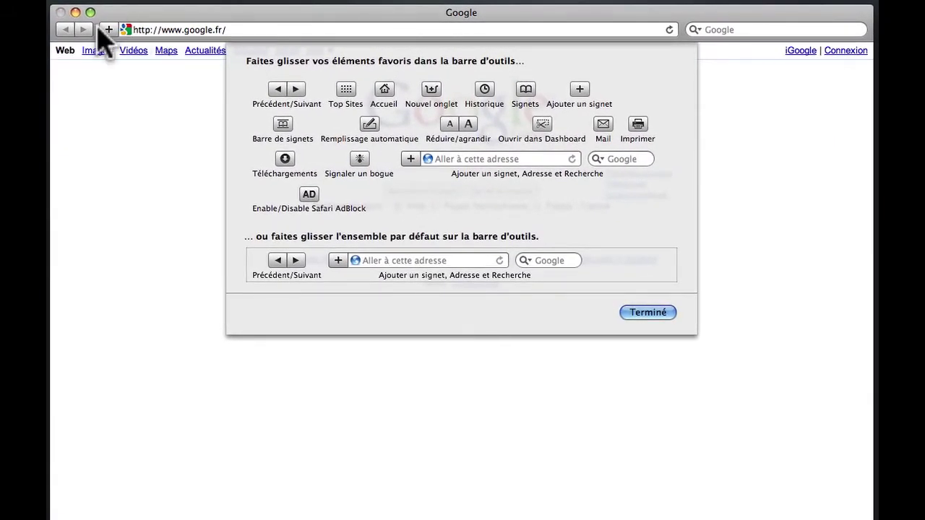
left_click_drag(344, 100, 65, 30)
left_click_drag(376, 97, 87, 29)
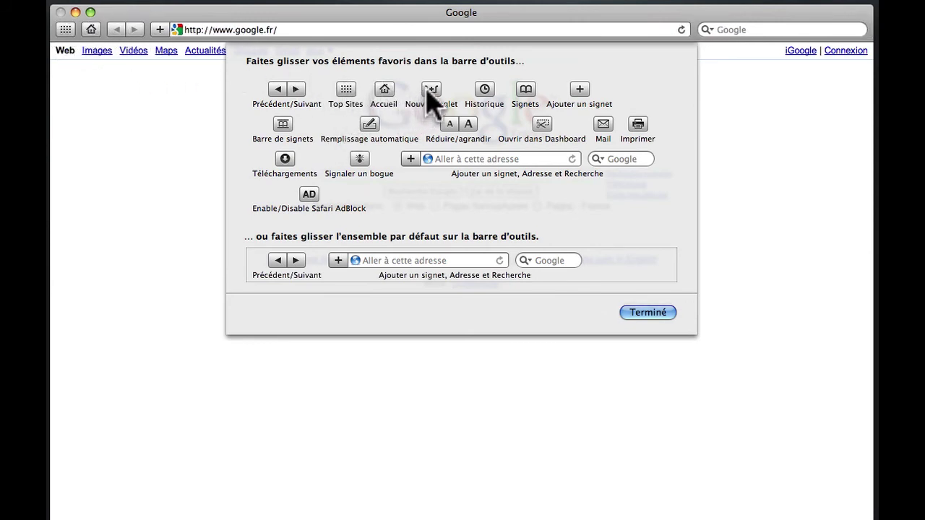
left_click_drag(432, 99, 65, 30)
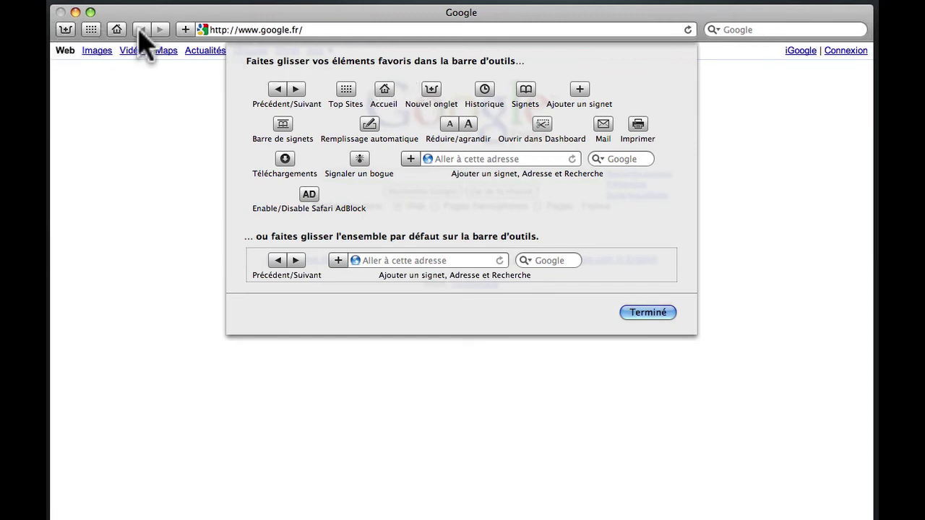
Add Réduire/agrandir, Ajouter un signet and Historique after the search field, add Imprimer after Accueil, move Précédent/Suivant first, and finish customizing
left_click_drag(485, 92, 866, 33)
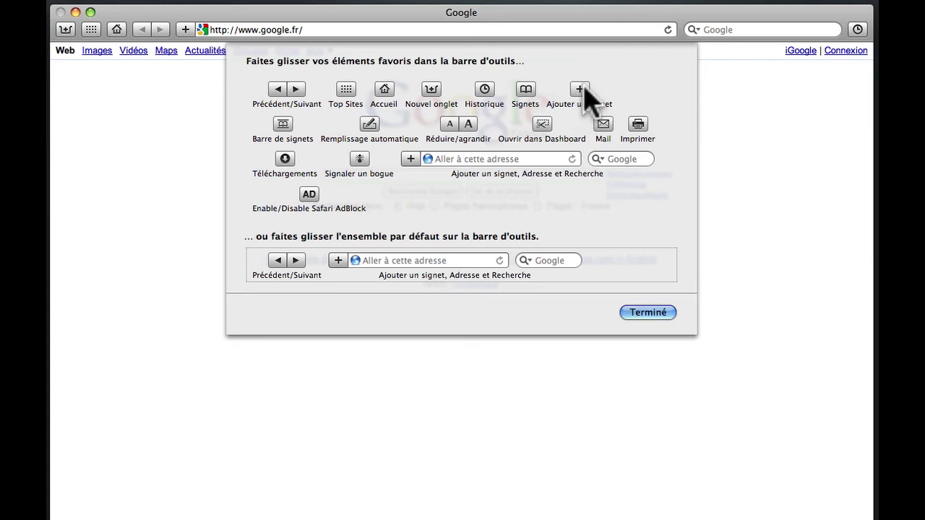
left_click_drag(584, 91, 831, 33)
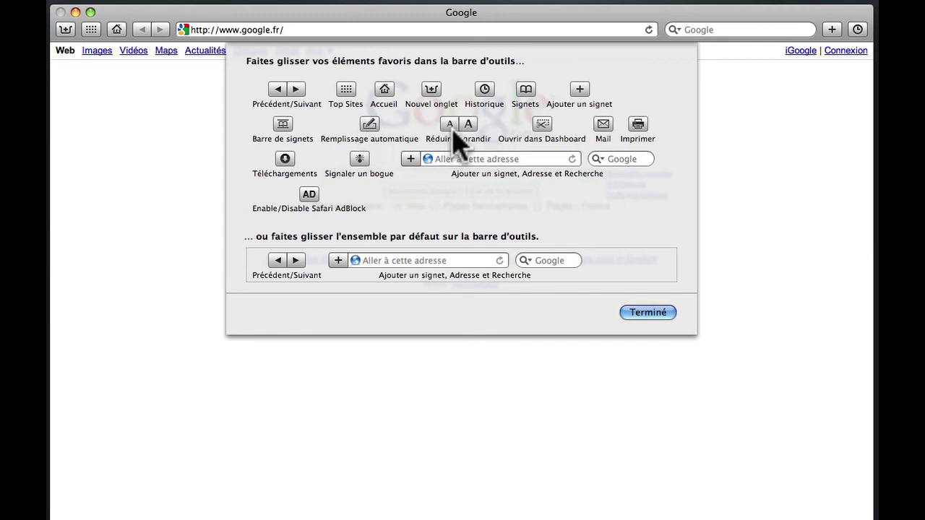
left_click_drag(454, 134, 763, 33)
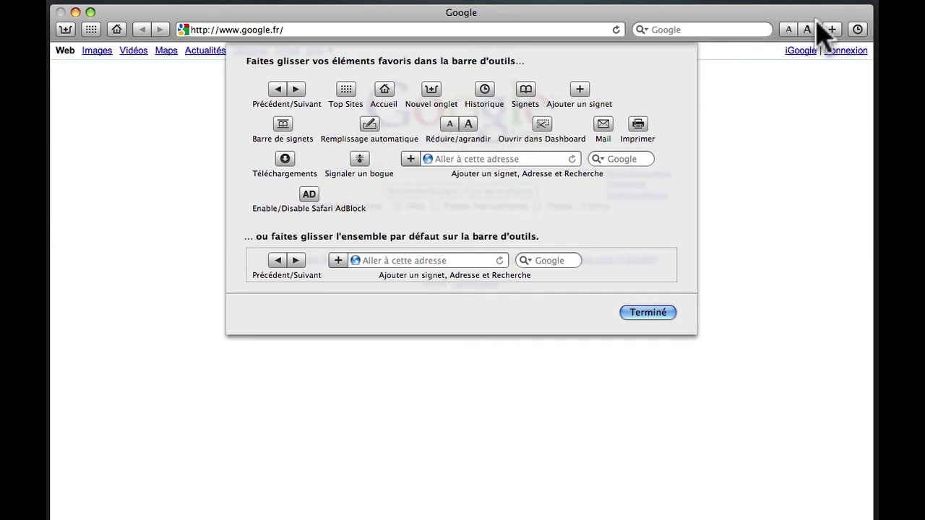
left_click_drag(637, 128, 64, 36)
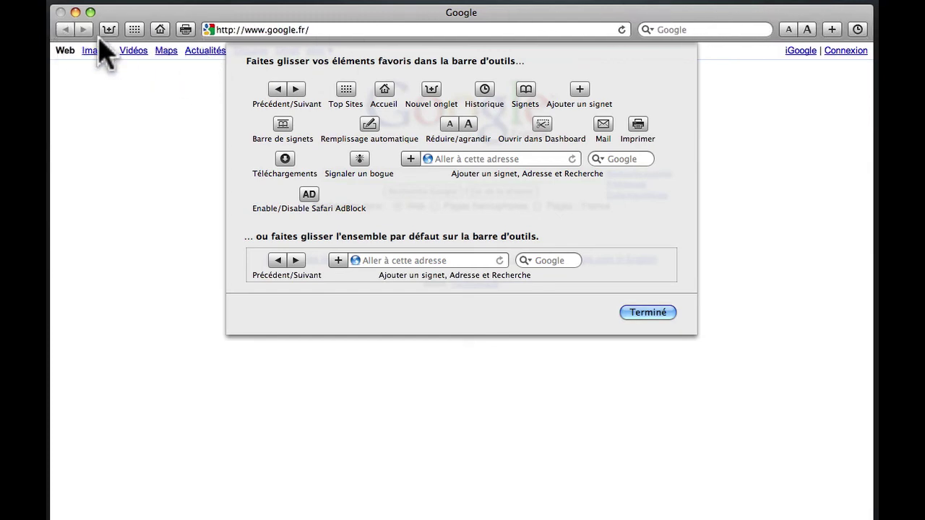
left_click(648, 312)
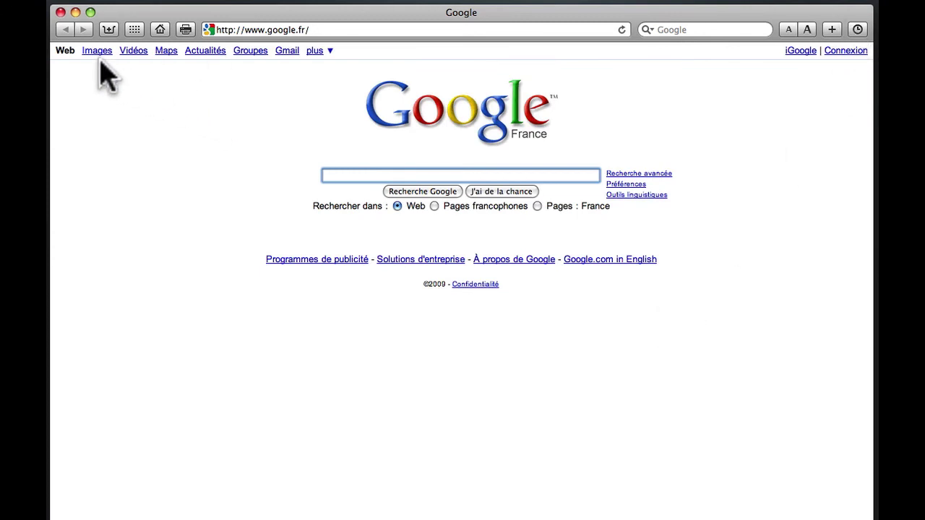
Open a new tab, show Top Sites in it, and open the WelovemacJT page from its first thumbnail
left_click(102, 31)
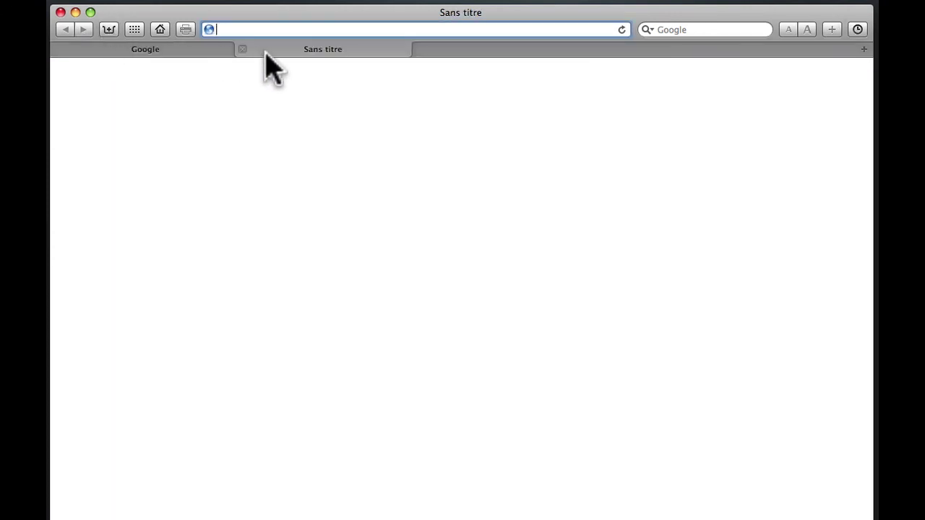
left_click(136, 30)
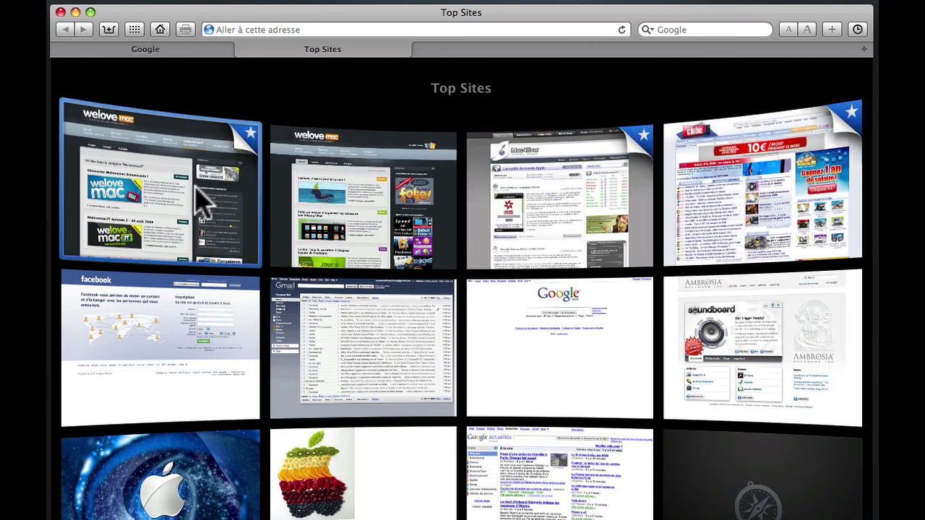
left_click(197, 186)
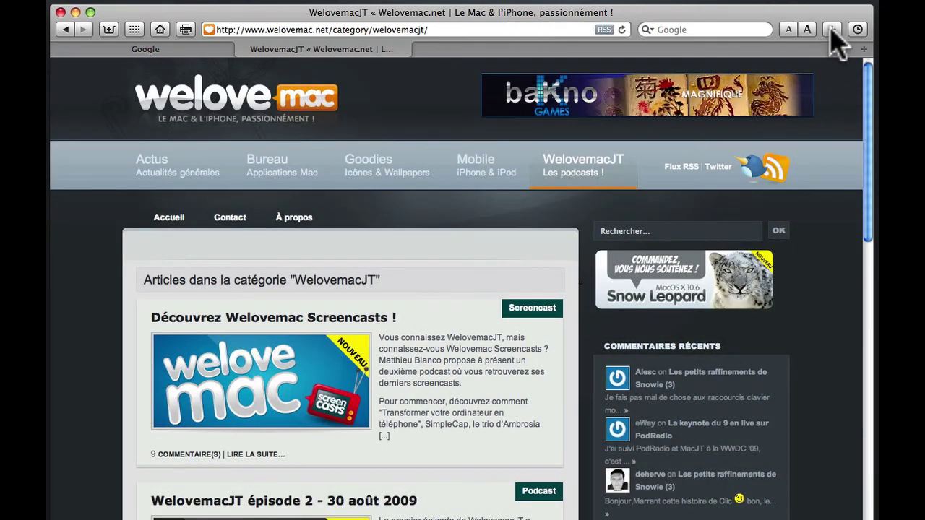
Enlarge the WelovemacJT page, reduce it back to its original size, and close the Safari window
left_click(808, 30)
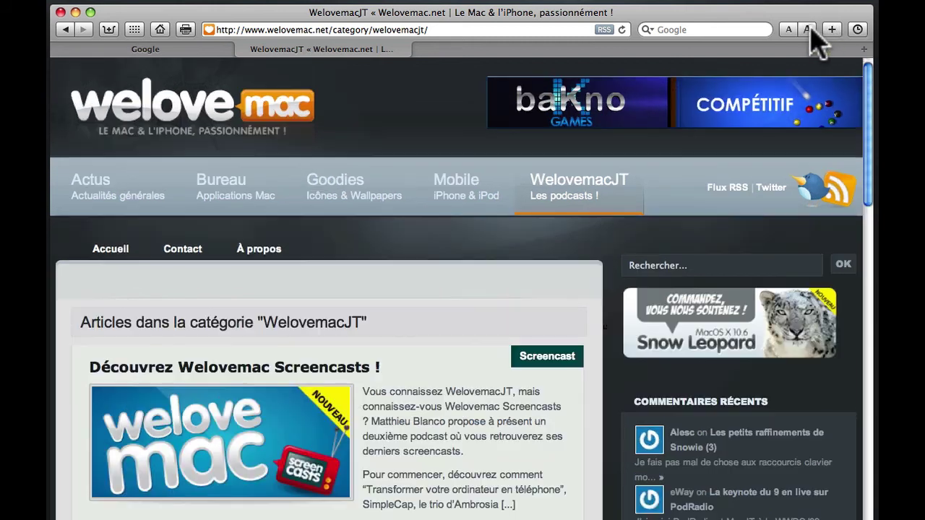
left_click(809, 30)
left_click(788, 30)
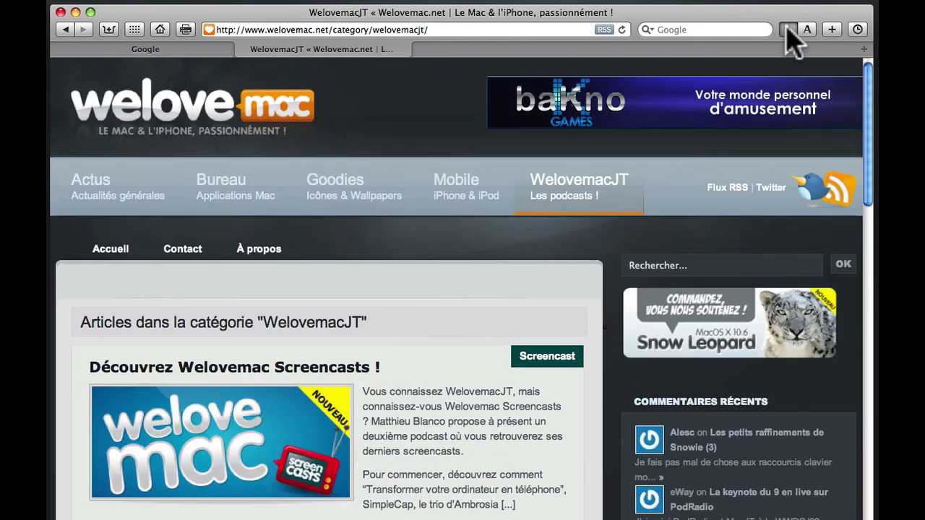
left_click(788, 30)
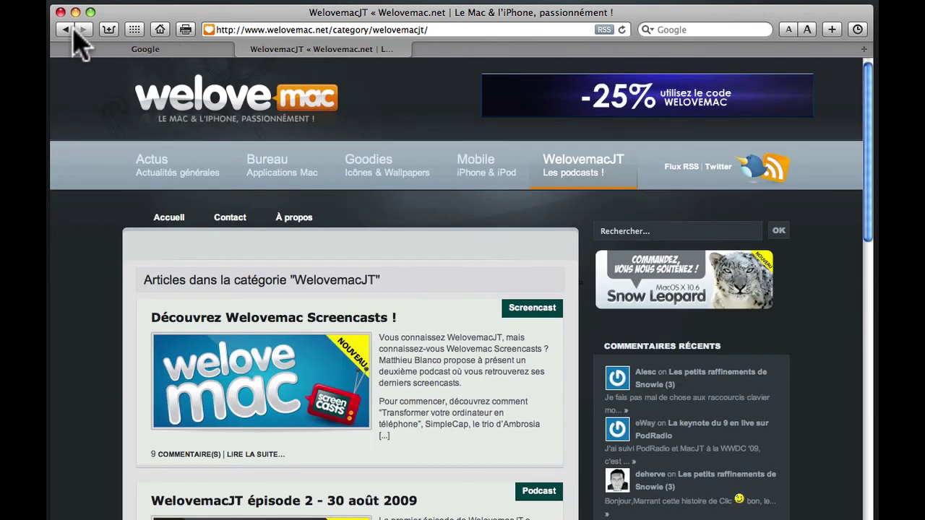
left_click(110, 33)
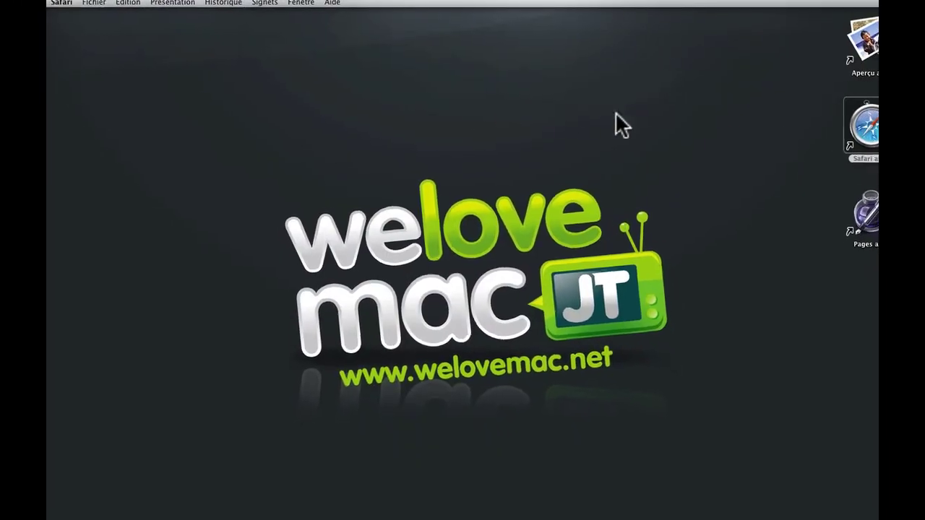
Open Pages from its desktop alias and open the toolbar customization for the untitled document
left_click(842, 122)
double_click(844, 204)
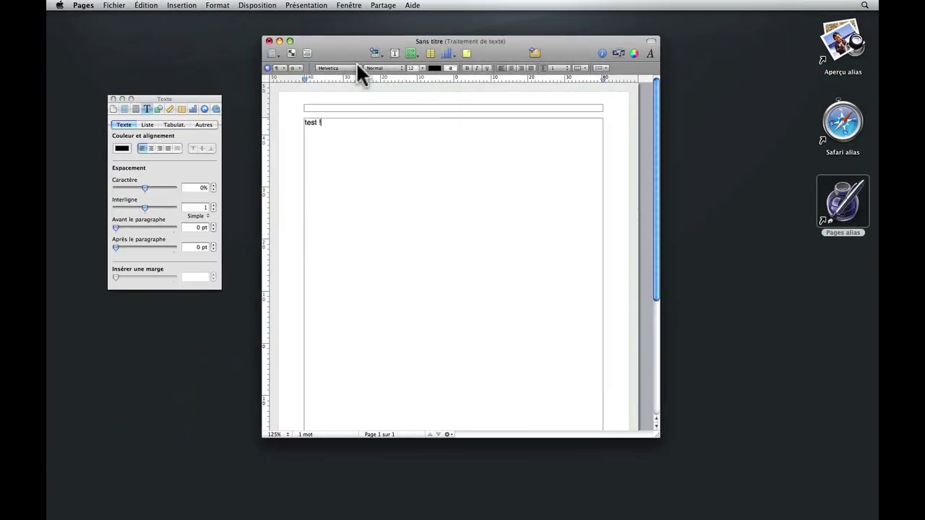
right_click(334, 53)
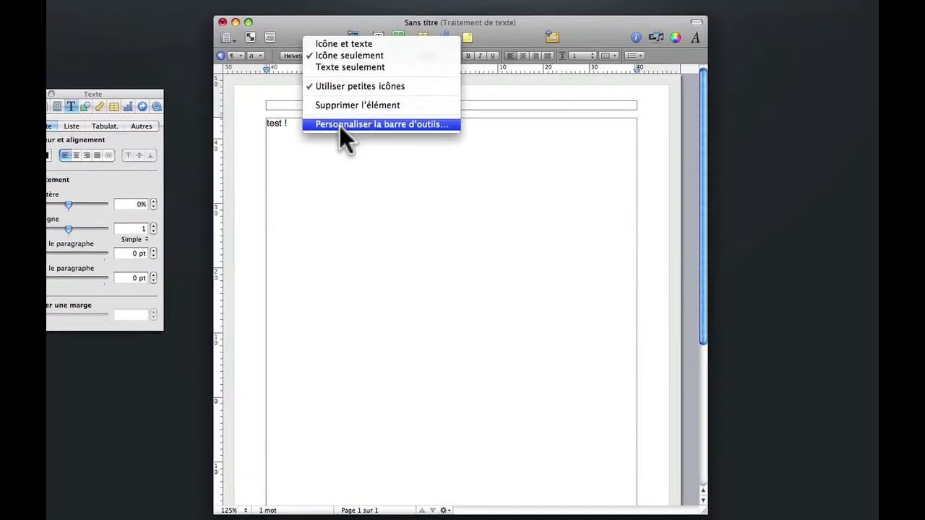
left_click(339, 124)
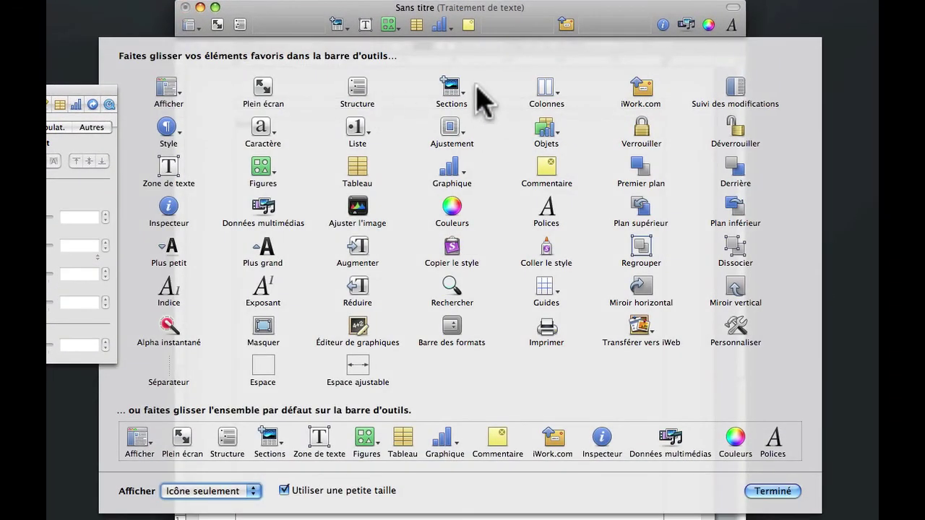
Add Caractère before Sections, move Plein écran in front of it, and remove iWork.com, Inspecteur, Données multimédias, Couleurs and Polices
left_click_drag(267, 133, 327, 30)
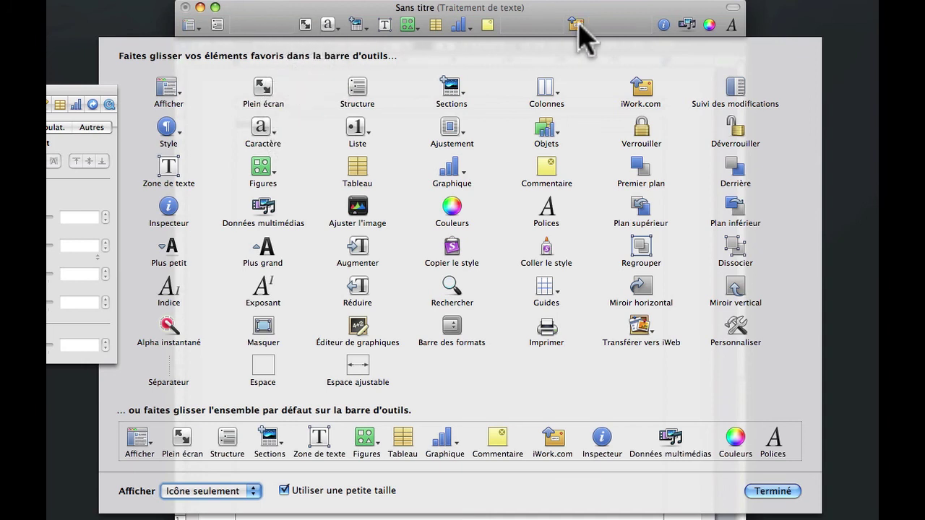
left_click_drag(702, 25, 797, 9)
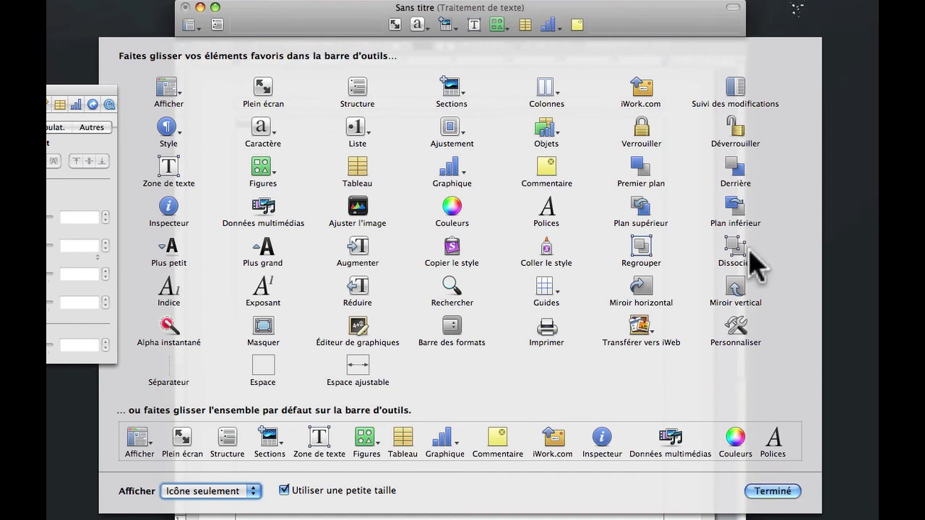
Add Regrouper, Dissocier and Ajuster l'image after Commentaire and Barre des formats at the far end, finish customizing, and quit Pages
left_click_drag(641, 250, 613, 44)
left_click_drag(735, 247, 609, 27)
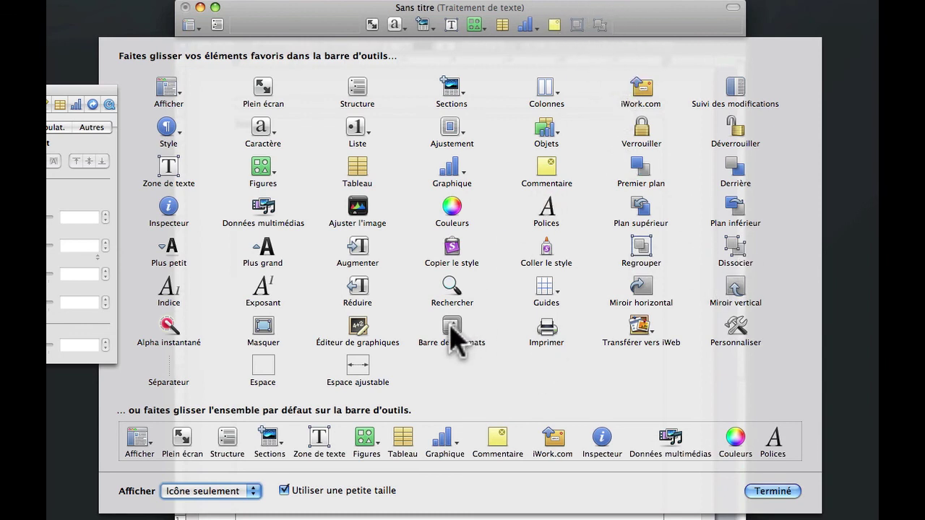
left_click_drag(455, 337, 733, 26)
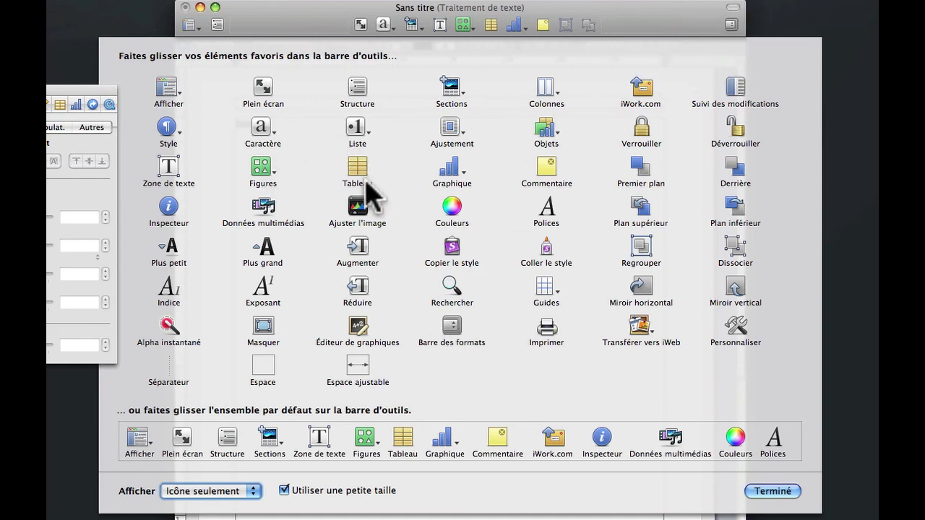
left_click_drag(368, 209, 599, 27)
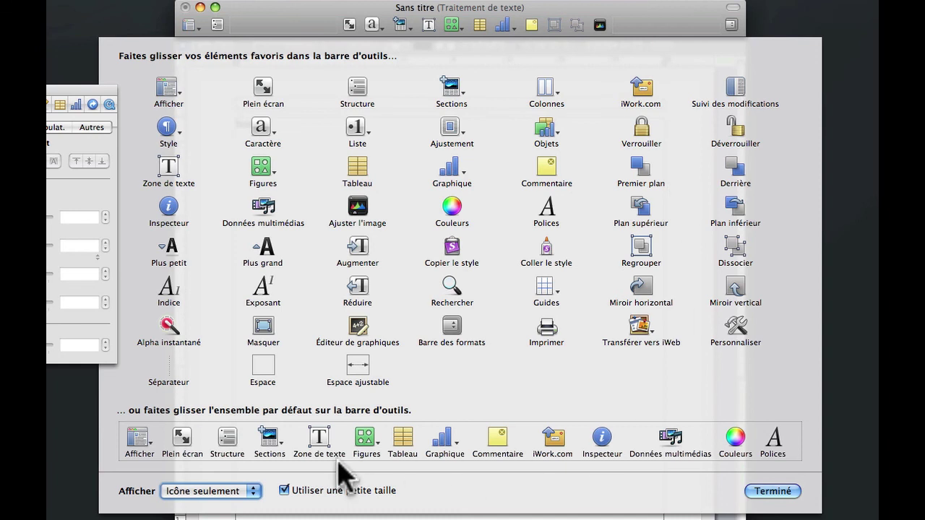
left_click(775, 492)
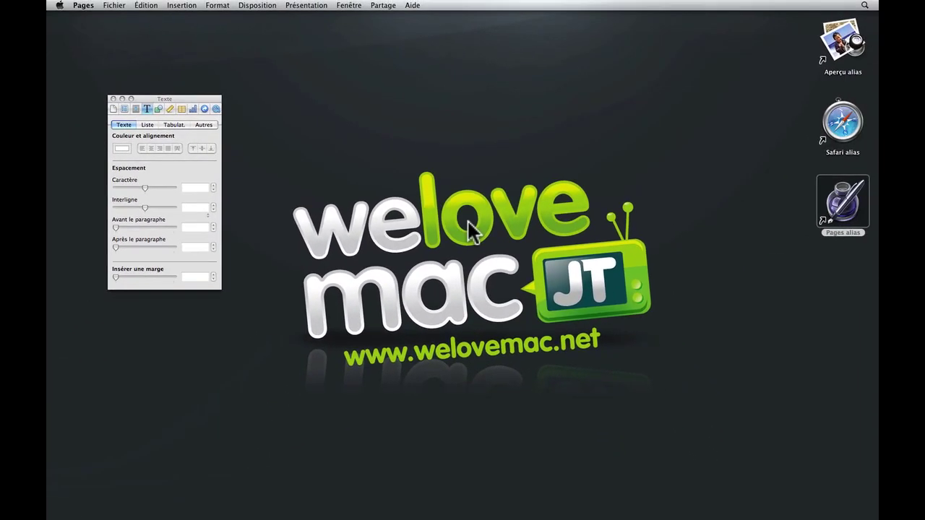
key("super+q")
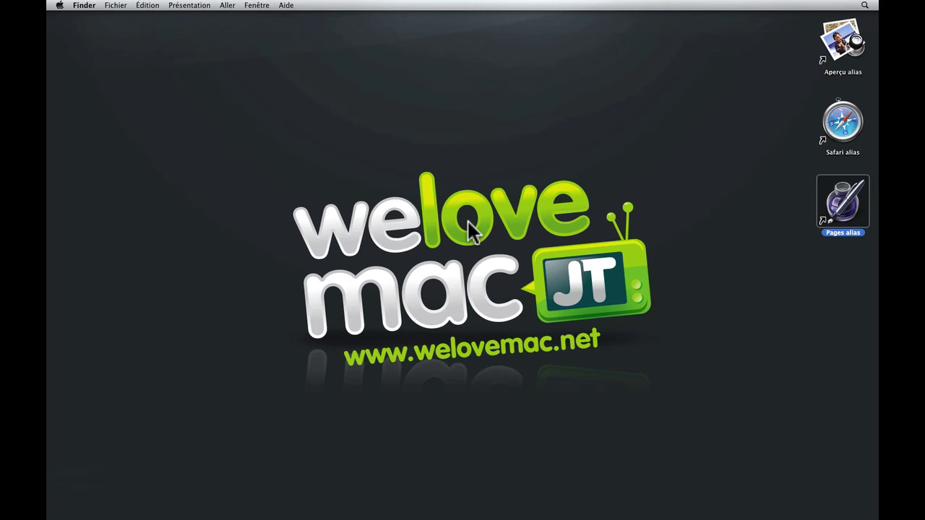